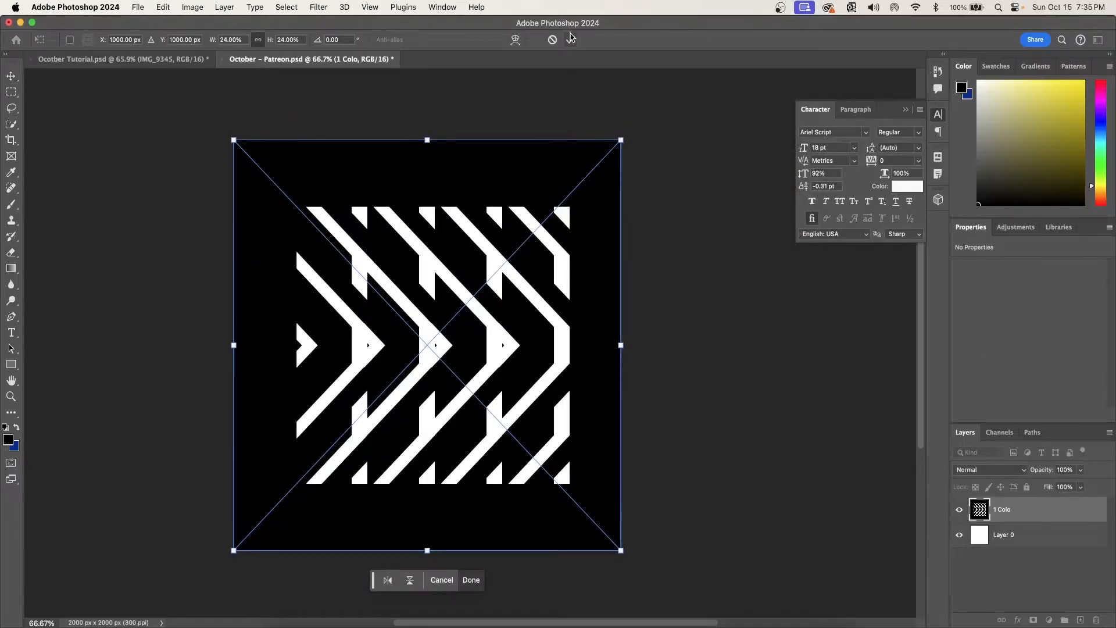
- Enlarge the placed chevron pattern to about 41% so it covers the canvas, and set its layer opacity to 2%
left_click(571, 39)
left_click_drag(621, 141, 796, 94)
left_click_drag(645, 225, 554, 332)
left_click_drag(702, 357, 801, 358)
left_click_drag(688, 389, 650, 406)
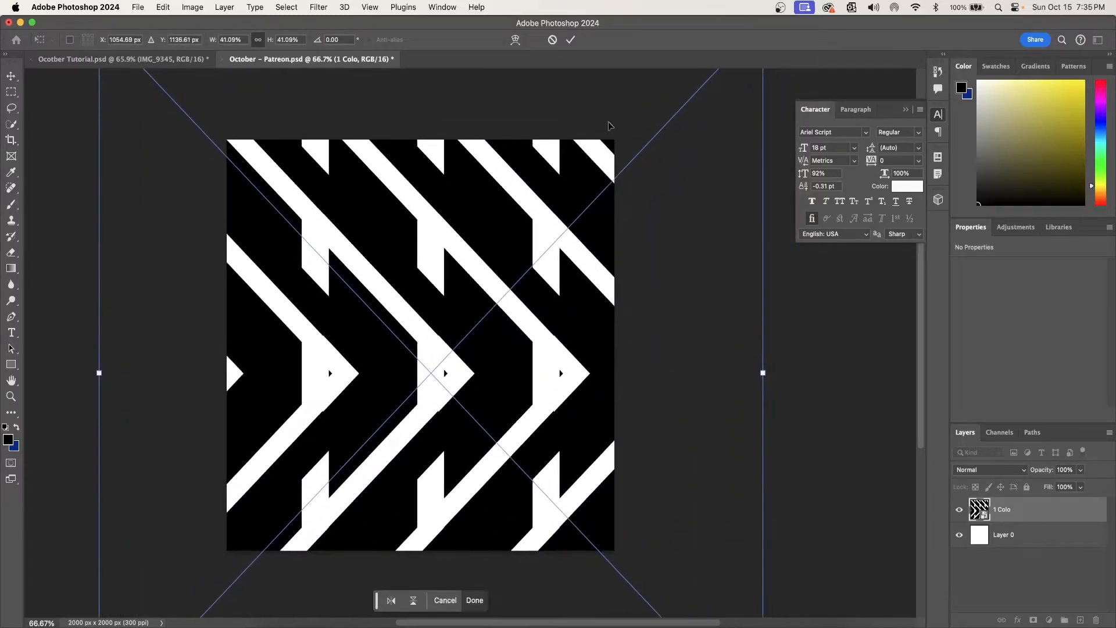
left_click(570, 39)
left_click(1081, 469)
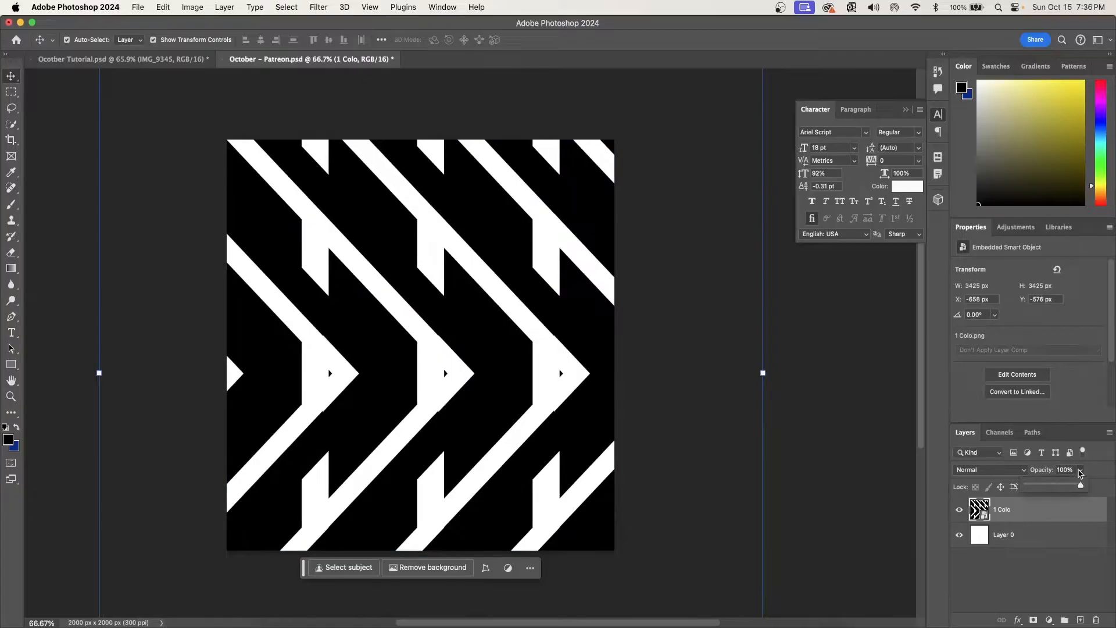
left_click_drag(1082, 487, 1030, 488)
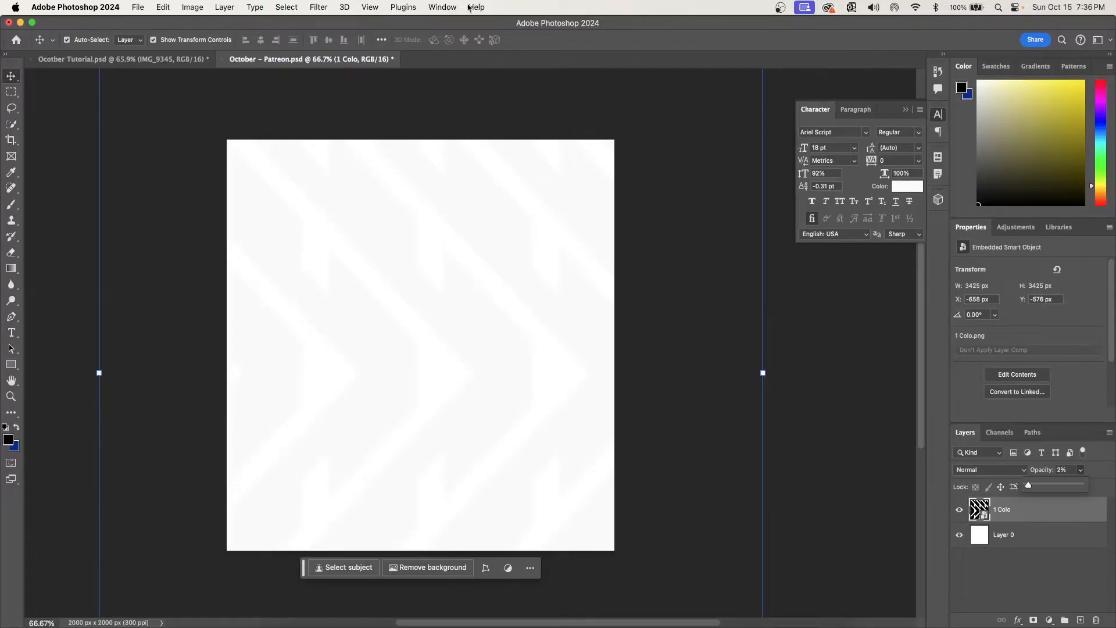
- Place the 2 Colo.png mountain photo above the chevron pattern, spanning the full canvas width
left_click(294, 610)
left_click(476, 236)
left_click_drag(477, 235, 452, 424)
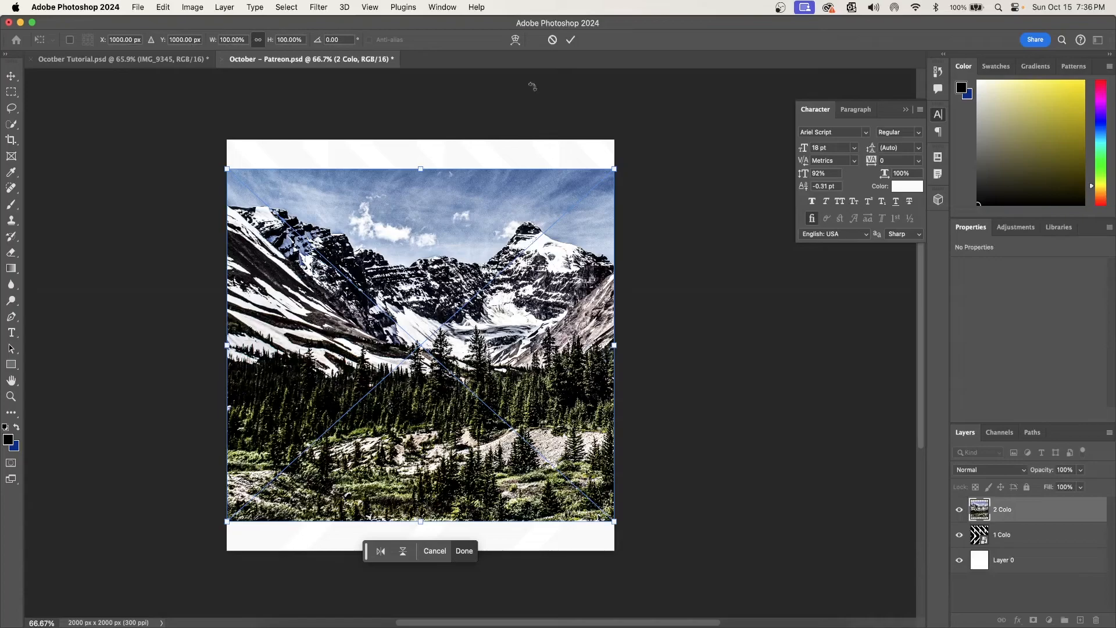
left_click(571, 40)
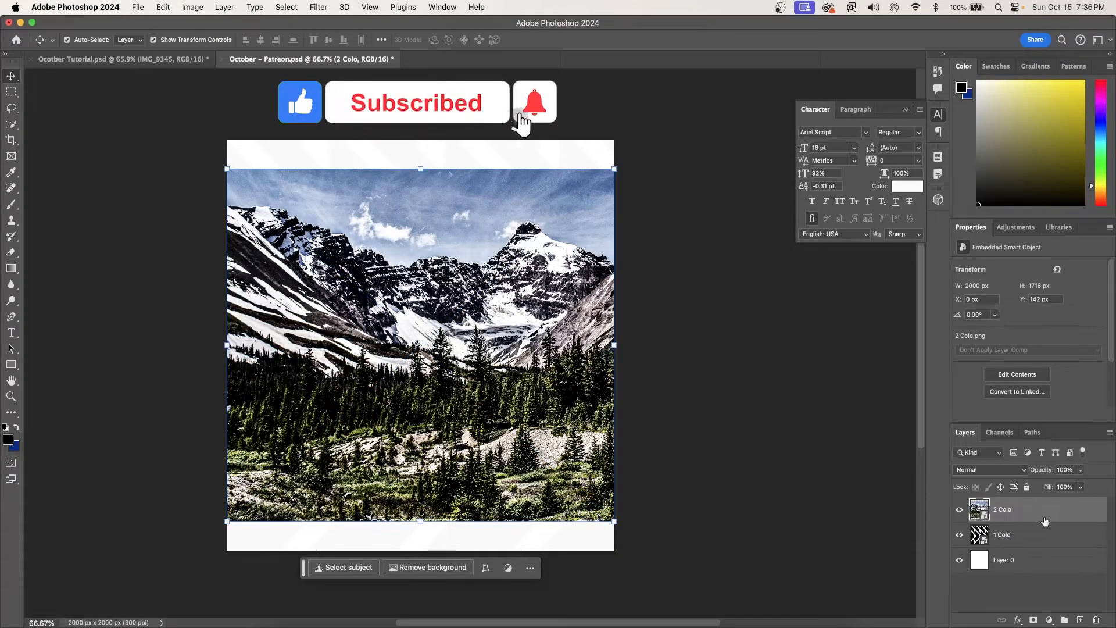
- Mask the landscape photo down to its mountain range with Quick Selection, and strongly lower the layer's opacity
left_click(11, 125)
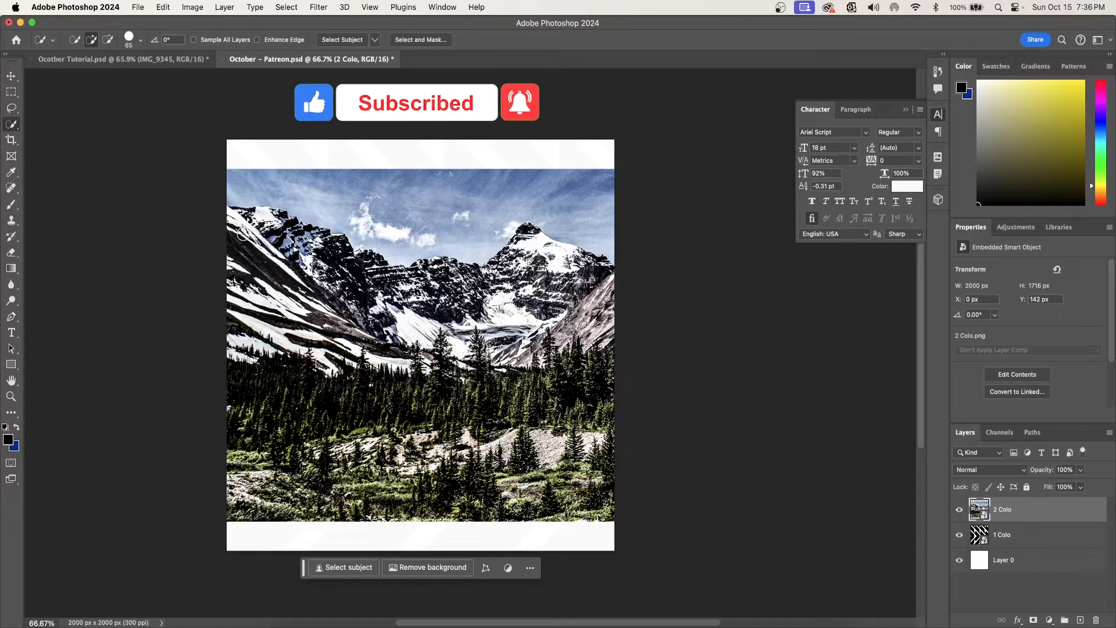
mouse_move(239, 235)
left_mouse_down()
mouse_move(466, 295)
mouse_move(511, 276)
mouse_move(345, 286)
mouse_move(250, 274)
mouse_move(233, 302)
mouse_move(356, 330)
left_mouse_up()
left_click_drag(558, 320, 591, 329)
left_click(1033, 620)
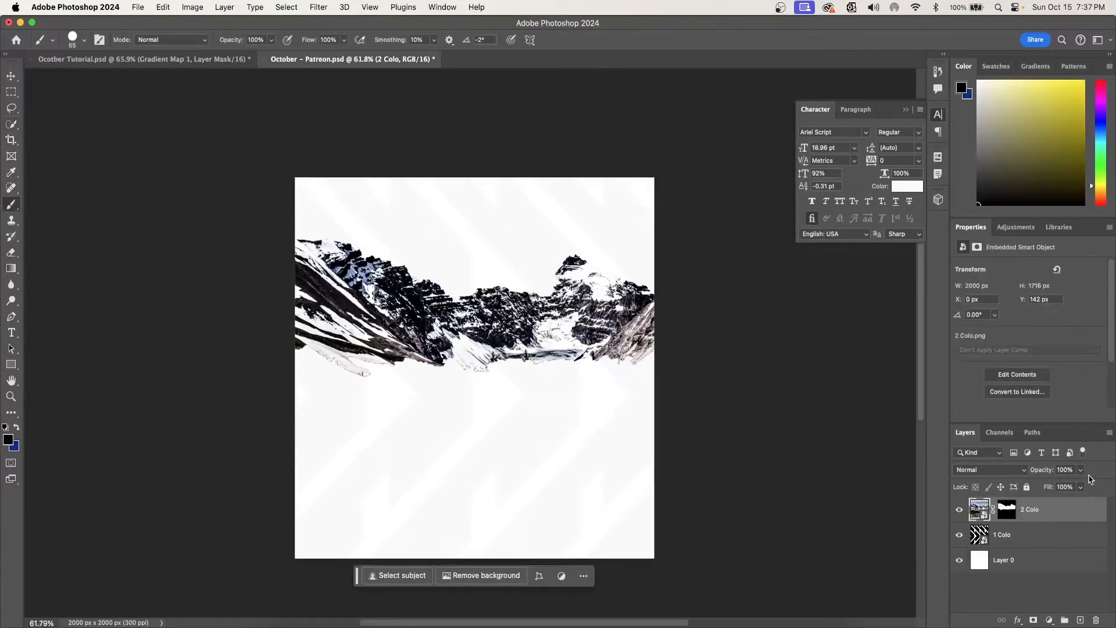
left_click(1079, 470)
left_click_drag(1081, 487, 1035, 488)
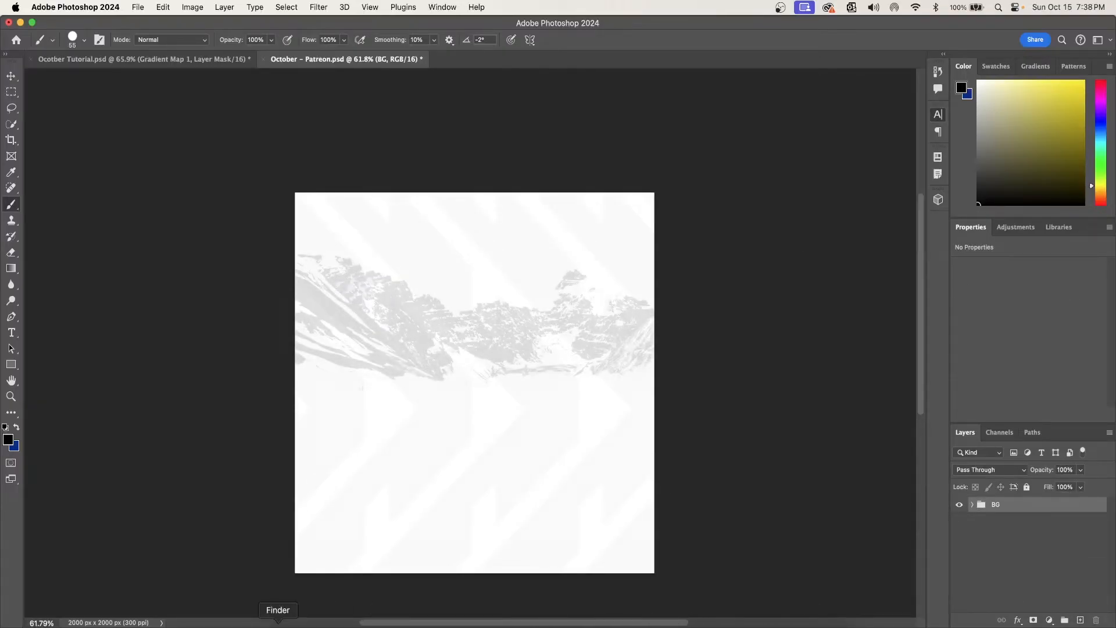
- Place the Colorado football player photo above the BG group, enlarged to nearly the full canvas width
left_click(278, 620)
left_click_drag(464, 212, 436, 407)
key("Return")
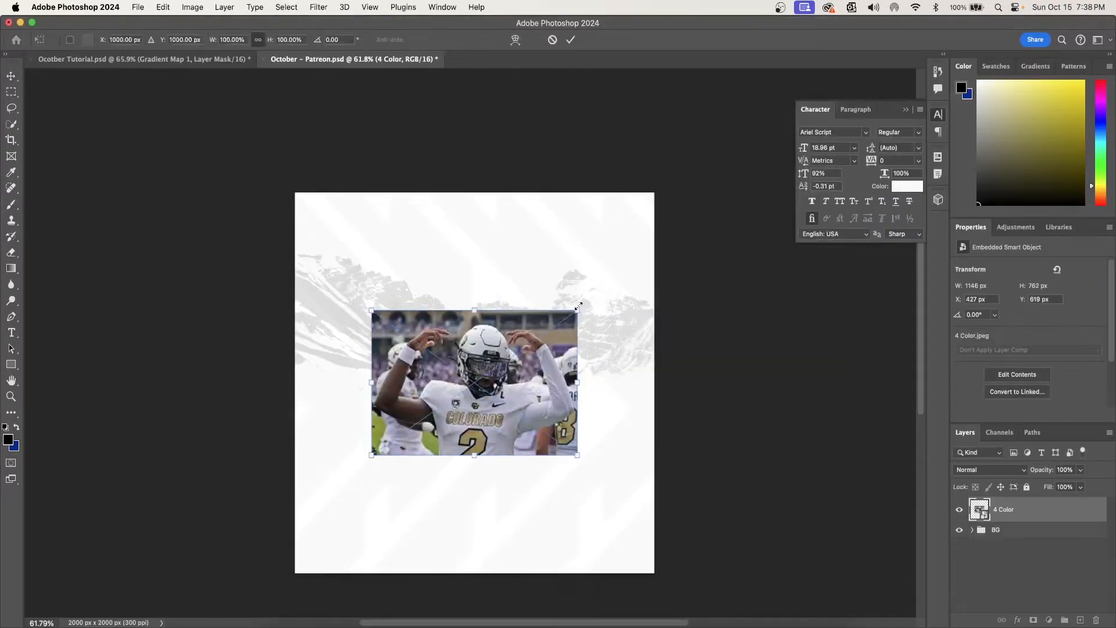
left_click(570, 39)
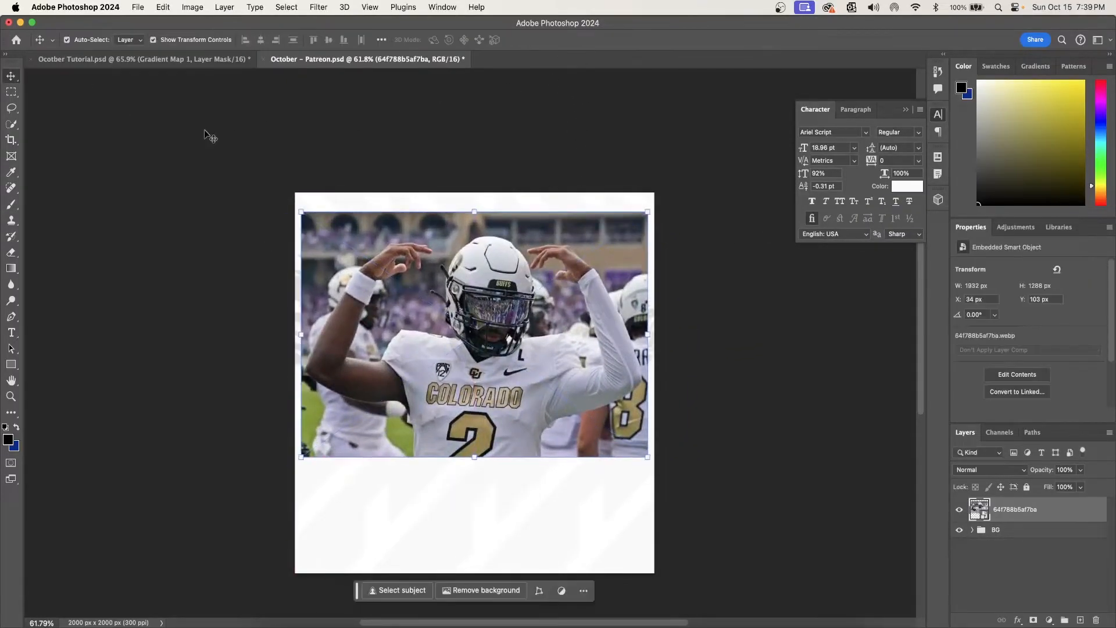
- Try the automatic background removal on the player photo and undo it
left_click(504, 588)
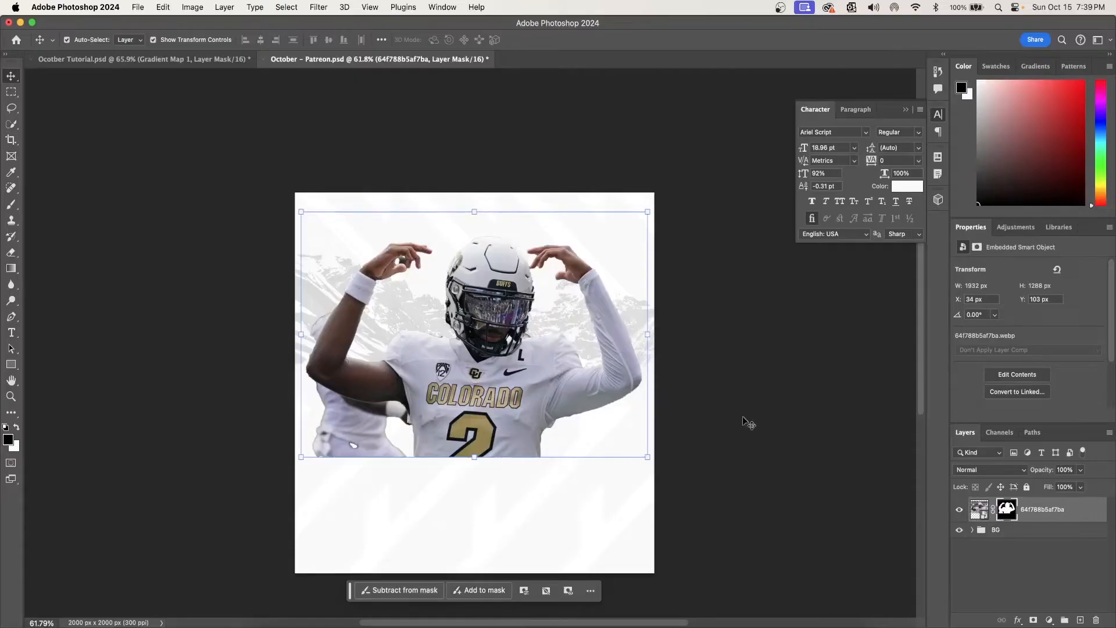
key("super+z")
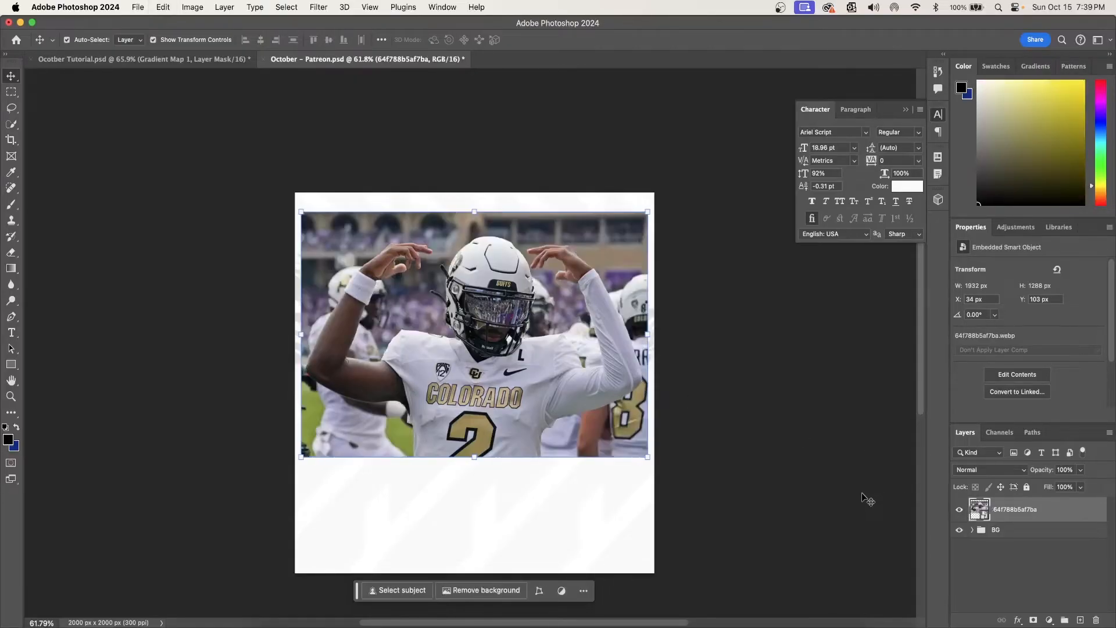
- Select the front player's body, arms and helmet with the Quick Selection tool
left_click(12, 127)
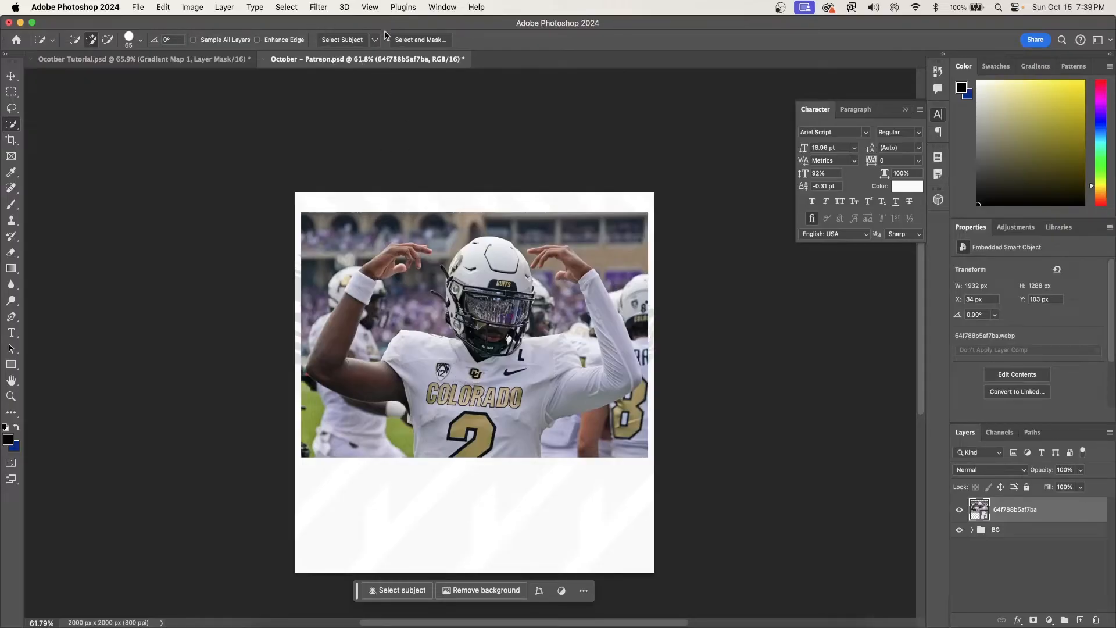
mouse_move(430, 371)
left_mouse_down()
mouse_move(459, 349)
mouse_move(407, 372)
mouse_move(332, 363)
mouse_move(323, 388)
mouse_move(343, 314)
mouse_move(386, 259)
mouse_move(426, 252)
left_mouse_up()
mouse_move(464, 372)
left_mouse_down()
mouse_move(511, 378)
mouse_move(611, 361)
left_mouse_up()
left_click_drag(494, 342, 491, 256)
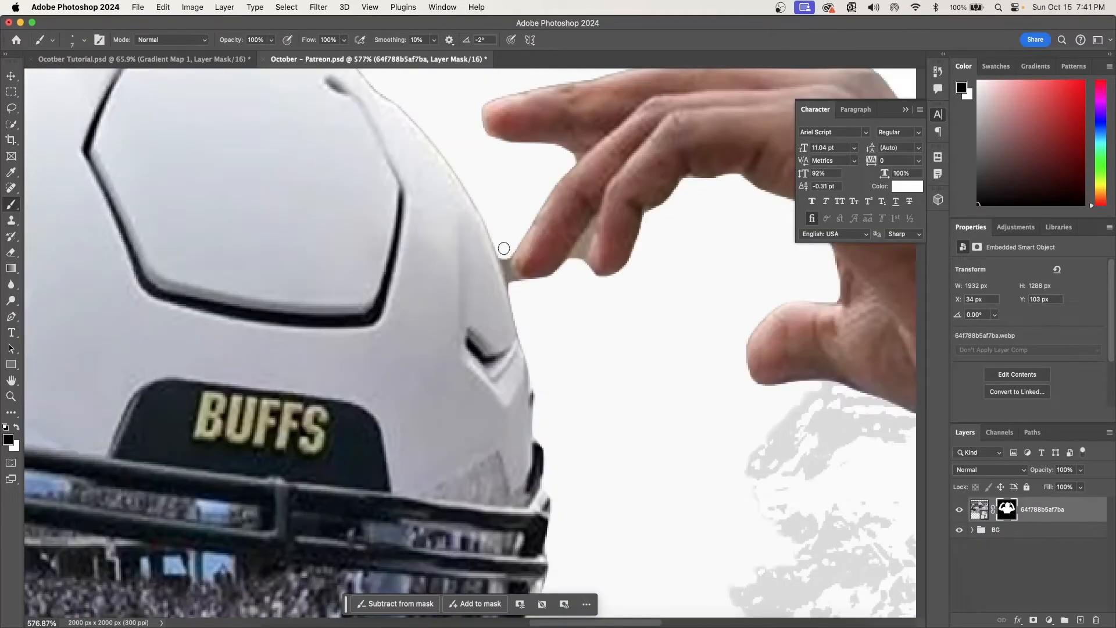
- Refine the player's mask edges in Select and Mask with a smaller brush, and scale the cutout to 101.76%
left_click_drag(504, 256, 513, 274)
left_click_drag(588, 240, 575, 256)
scroll(469, 343, "left", 10)
key("bracketleft")
key("bracketleft")
key("bracketleft")
left_click_drag(220, 260, 216, 216)
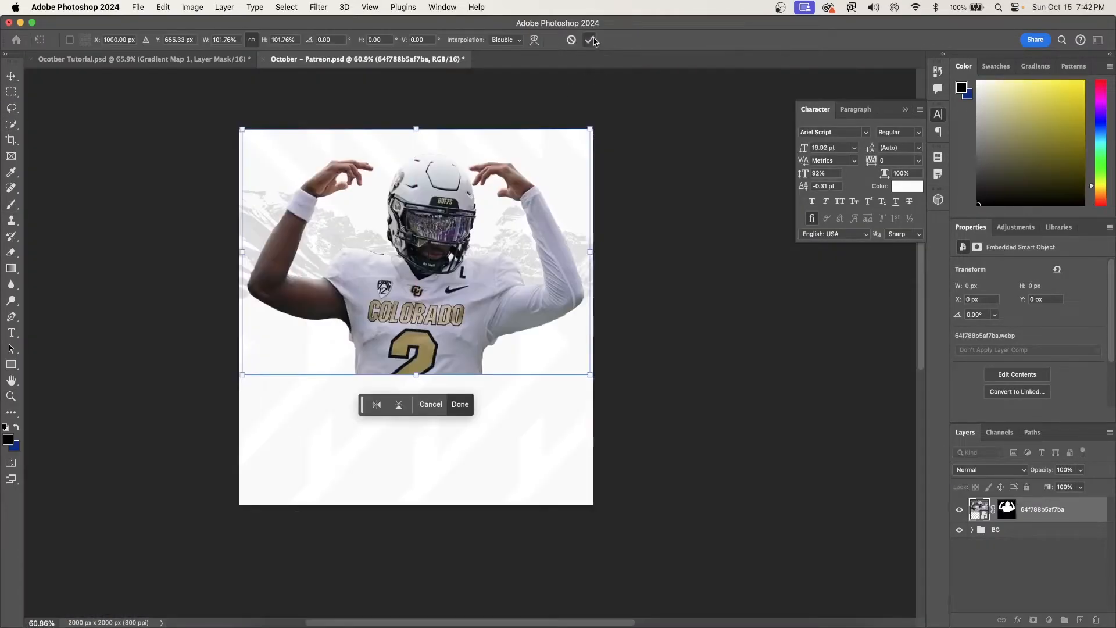
left_click(591, 40)
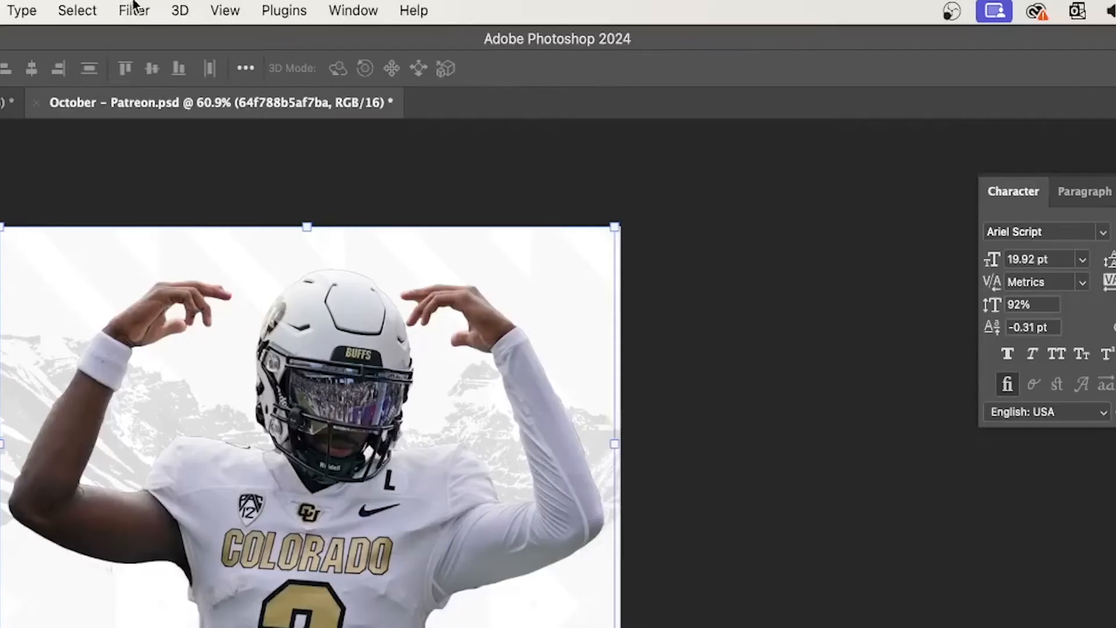
- Apply Smart Sharpen to the player with Amount 103%, Radius 0.7 px, Reduce Noise 31% and Lens Blur removal
left_click(318, 7)
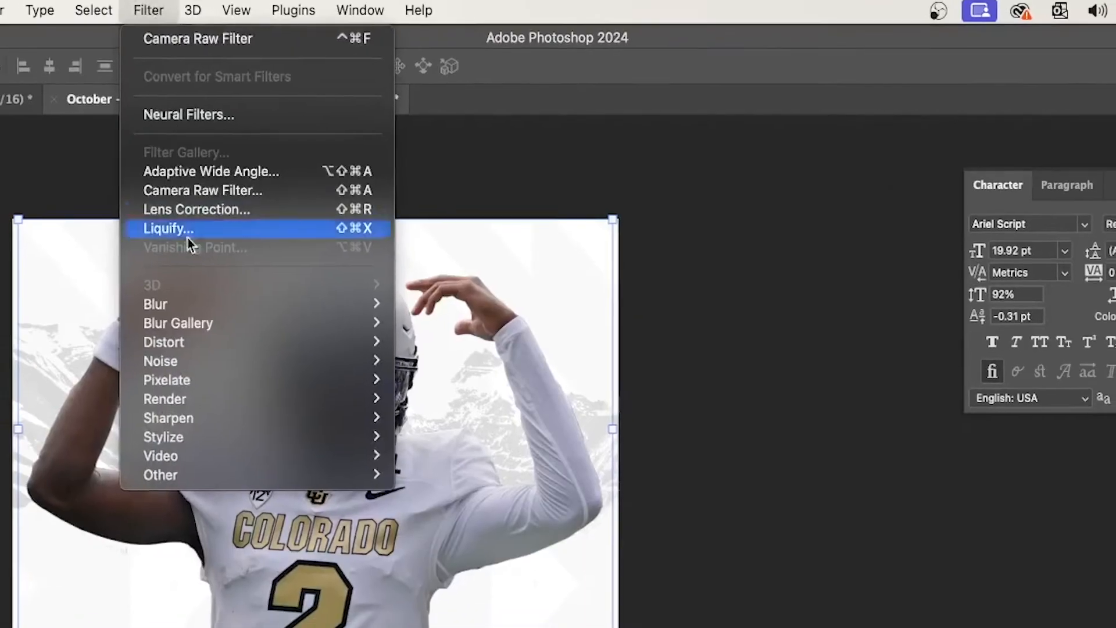
mouse_move(337, 418)
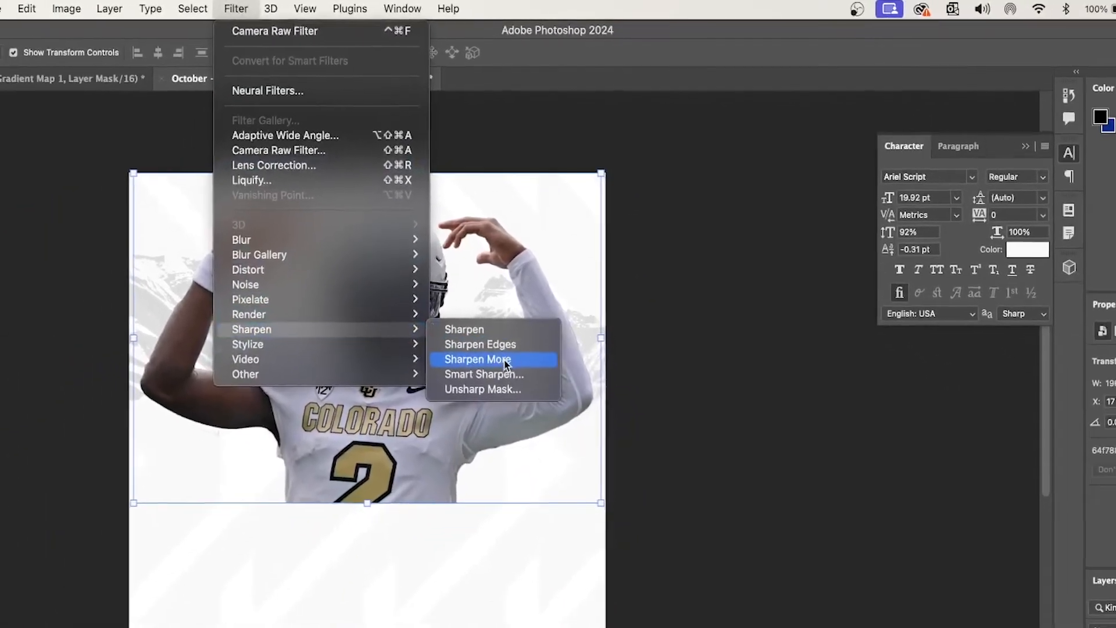
left_click(504, 375)
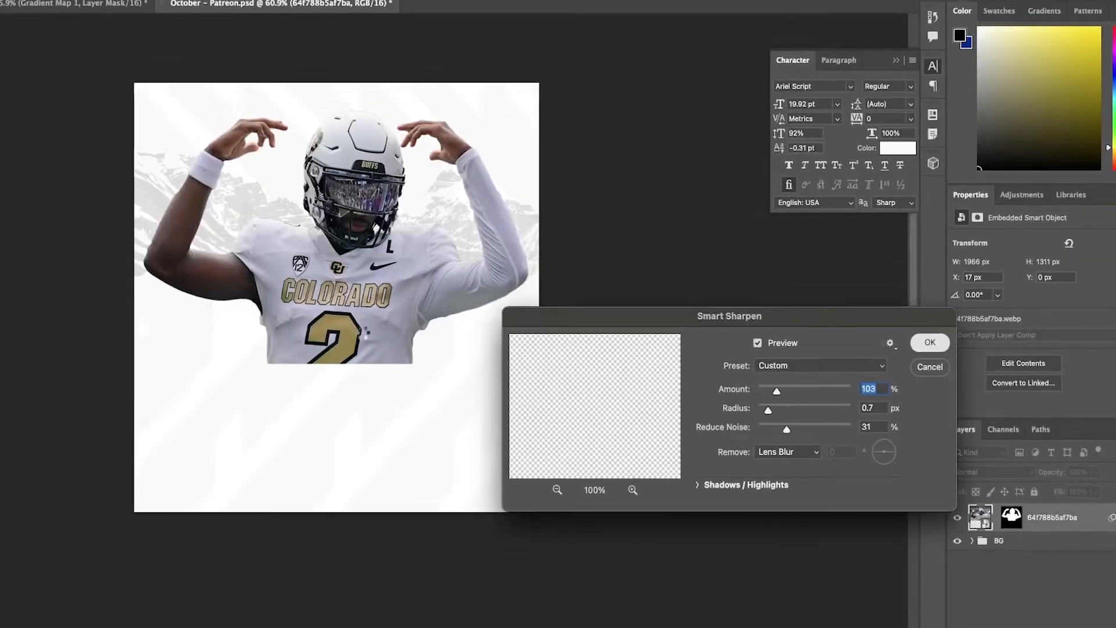
key("Return")
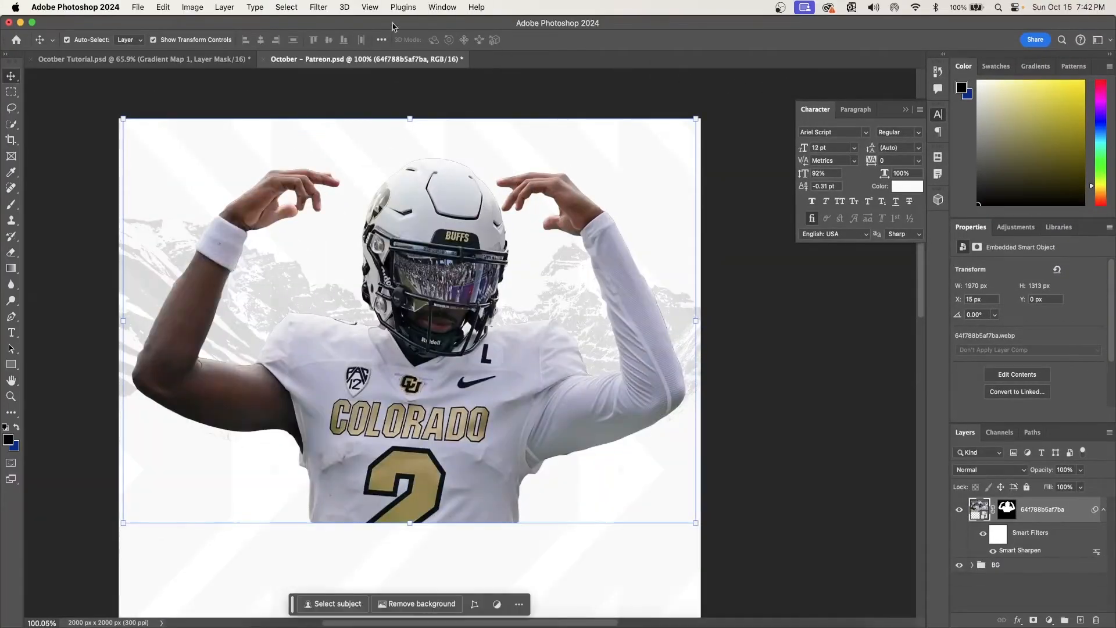
- Adjust the player's basic tones in the Camera Raw Filter: Exposure +0.70, Shadows +16, Blacks -39 and Clarity +57
left_click(313, 5)
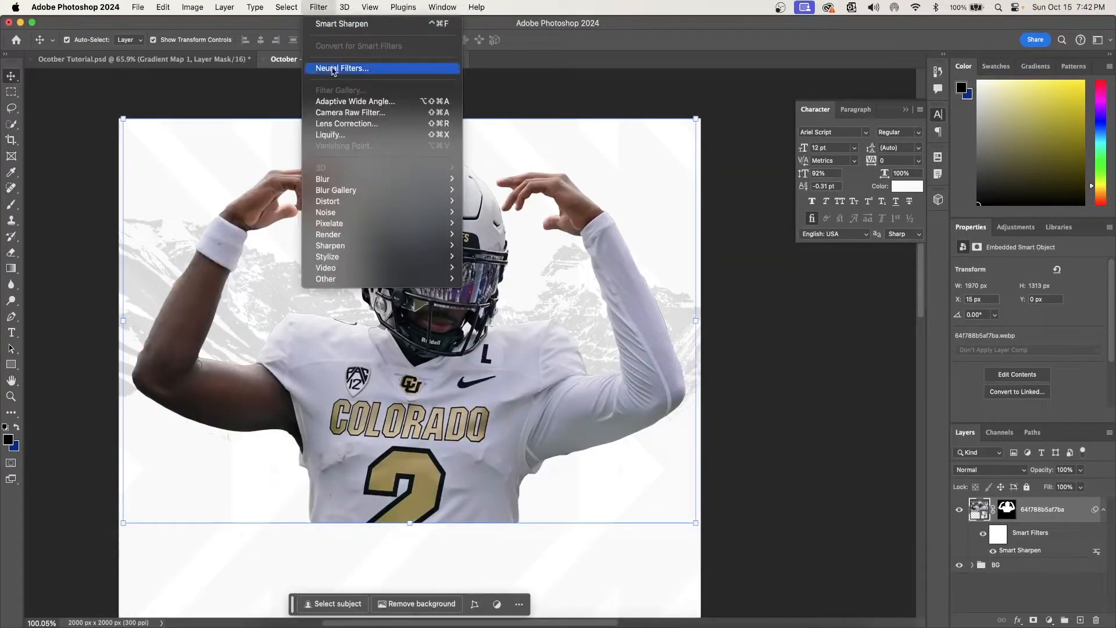
left_click(356, 116)
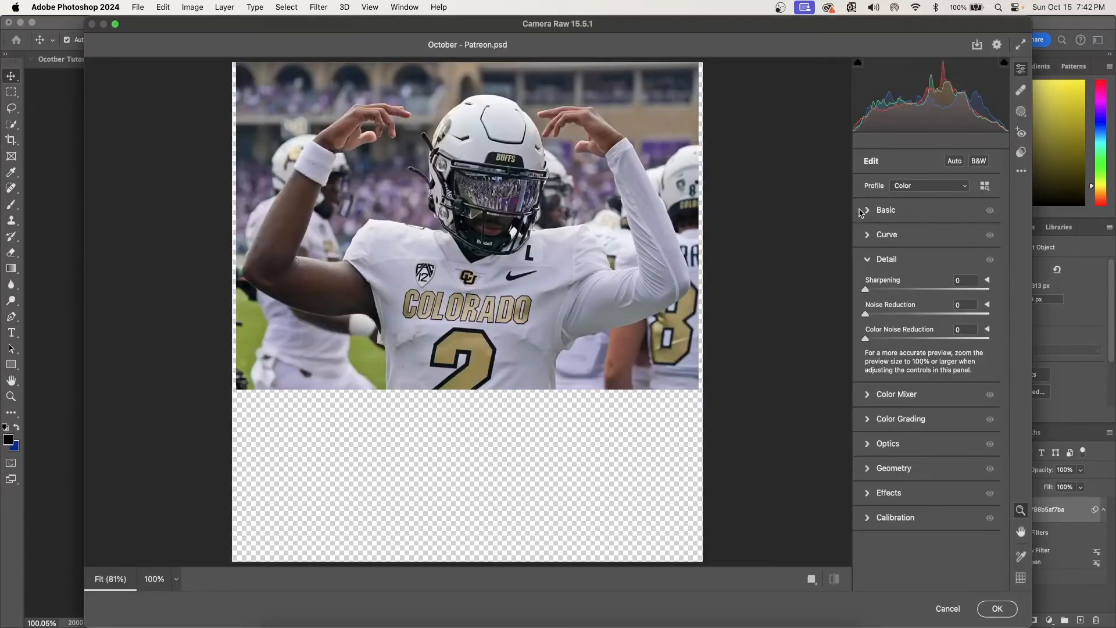
left_click(866, 211)
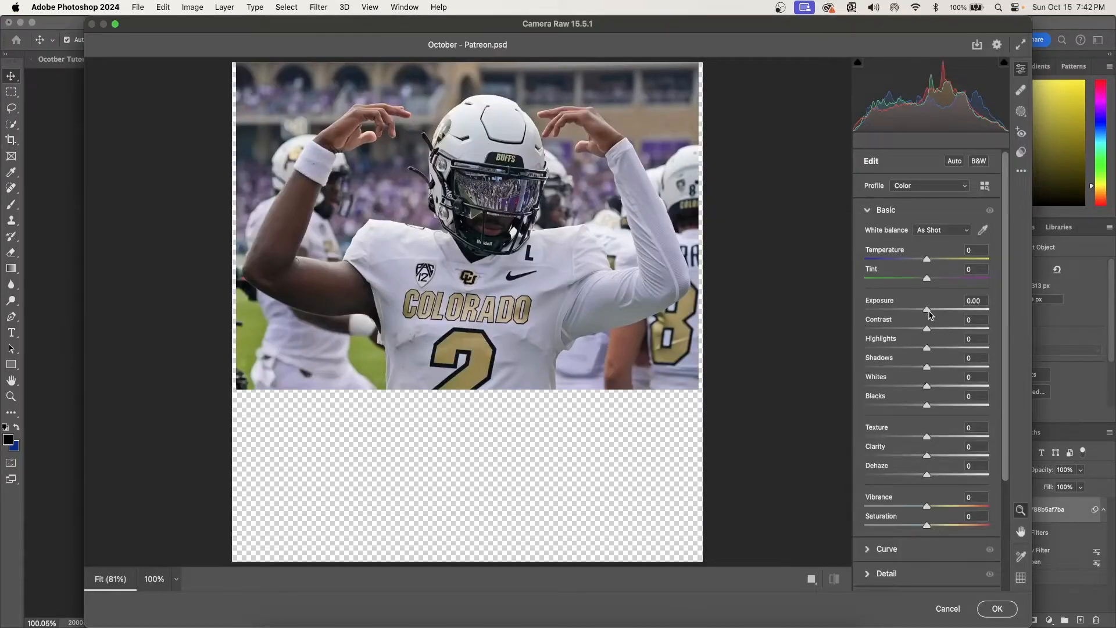
left_click_drag(930, 314, 937, 316)
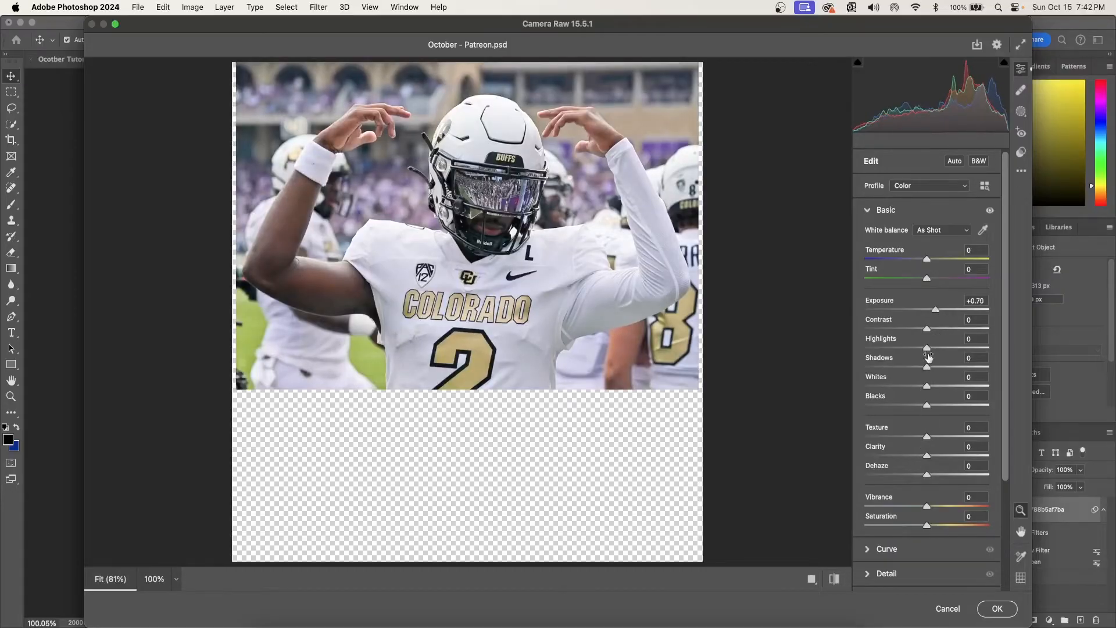
mouse_move(930, 365)
left_mouse_down()
mouse_move(959, 366)
mouse_move(940, 368)
left_mouse_up()
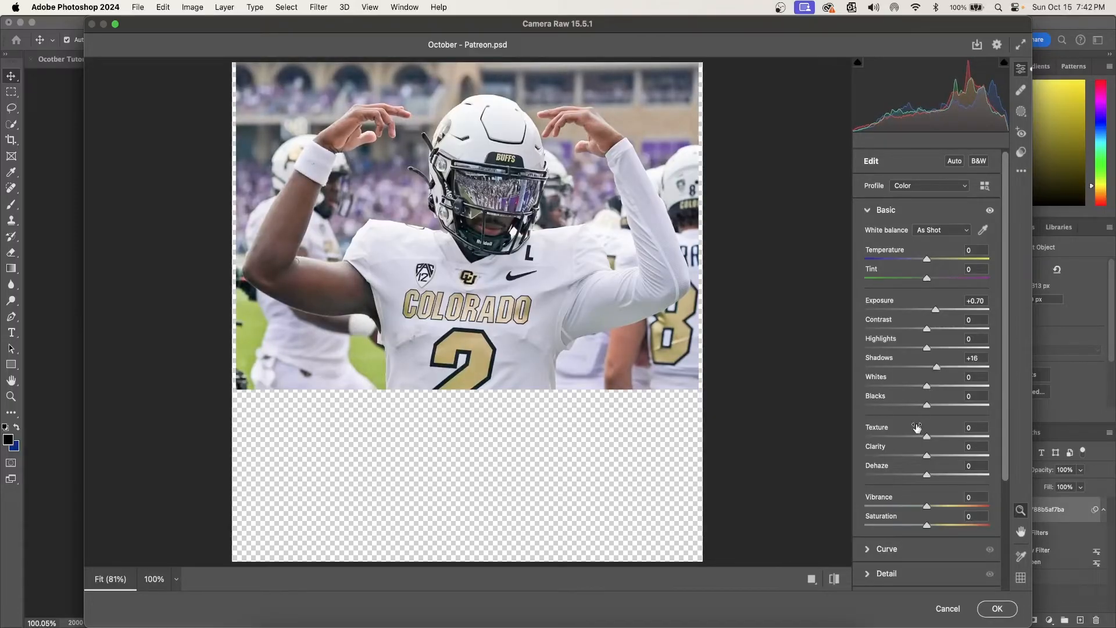
left_click_drag(928, 407, 905, 405)
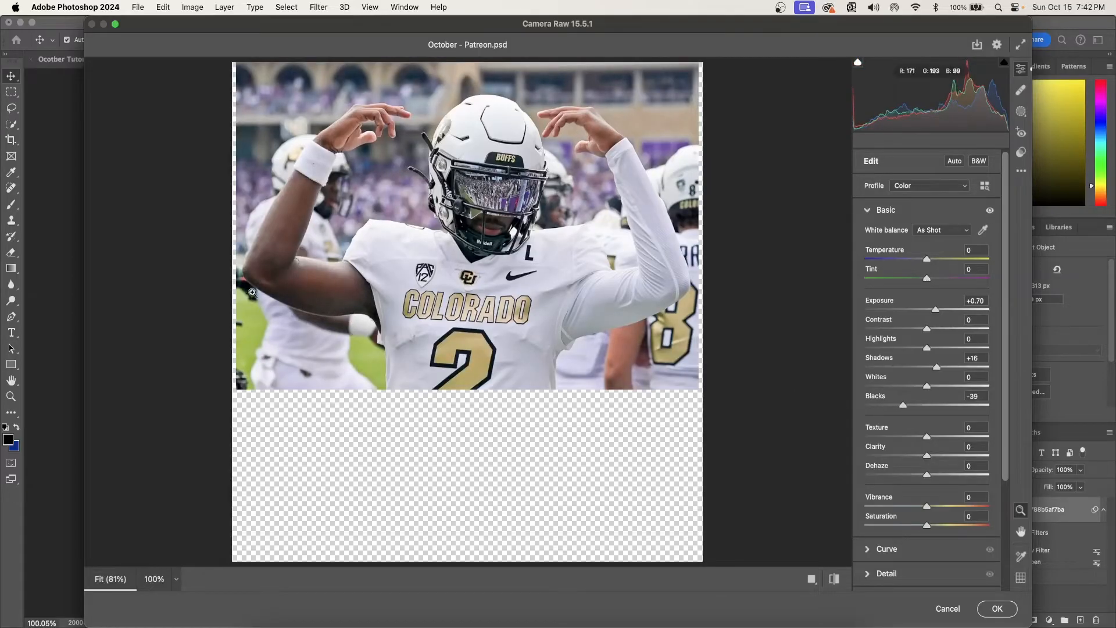
left_click_drag(927, 460, 962, 460)
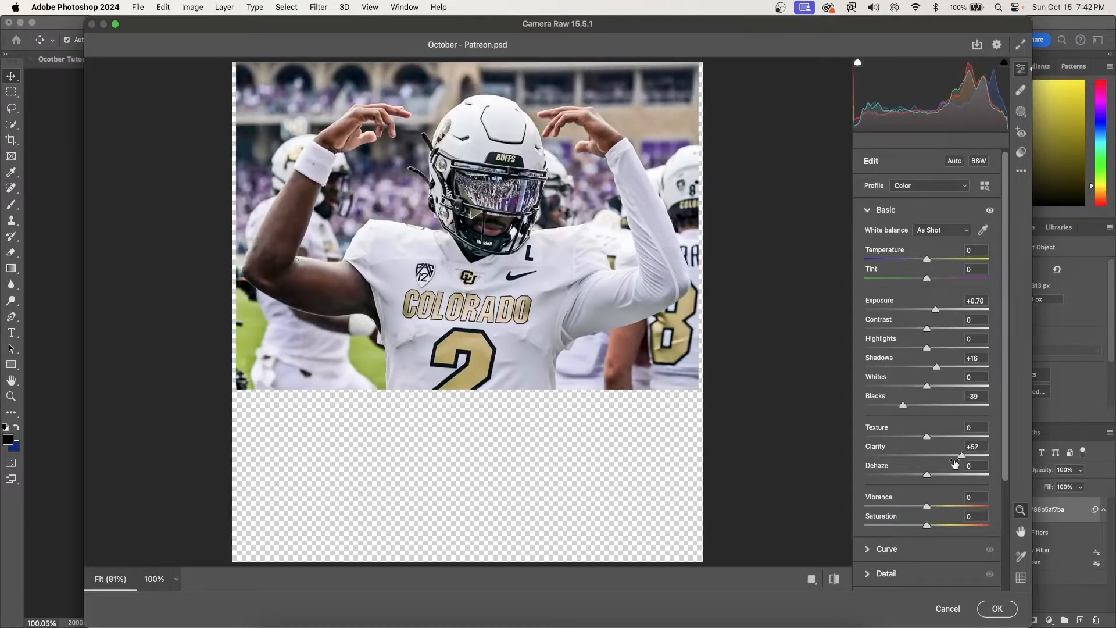
scroll(945, 472, "down", 1)
left_click_drag(931, 490, 944, 489)
scroll(945, 483, "down", 5)
- Increase the Camera Raw sharpening, set Grain to 10, and apply the filter to the player
left_click(878, 441)
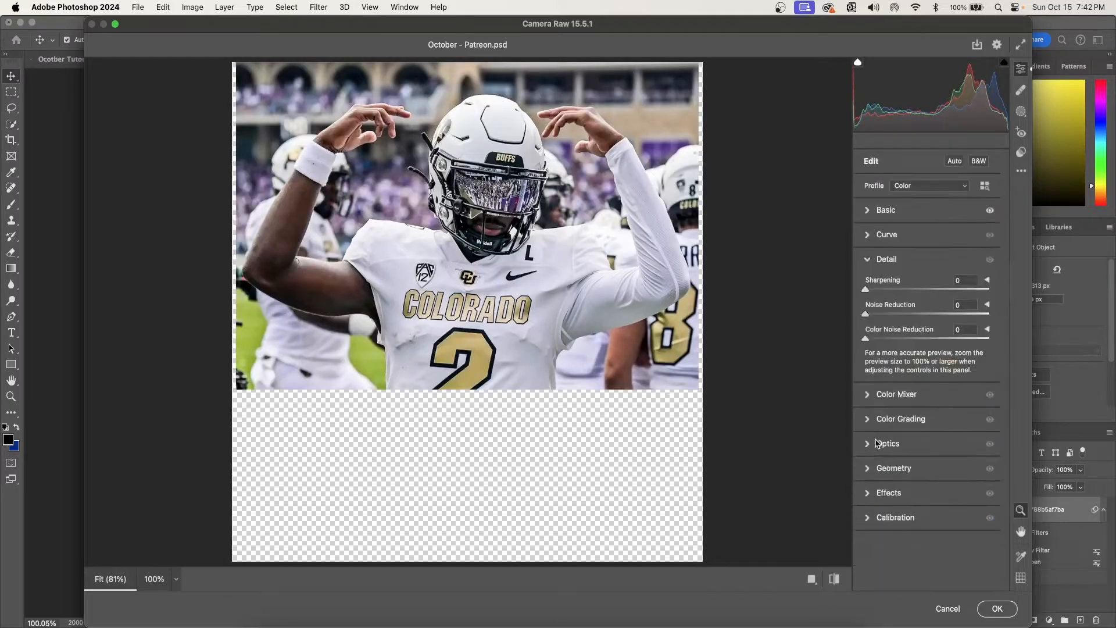
left_click_drag(868, 295, 914, 303)
left_click(873, 494)
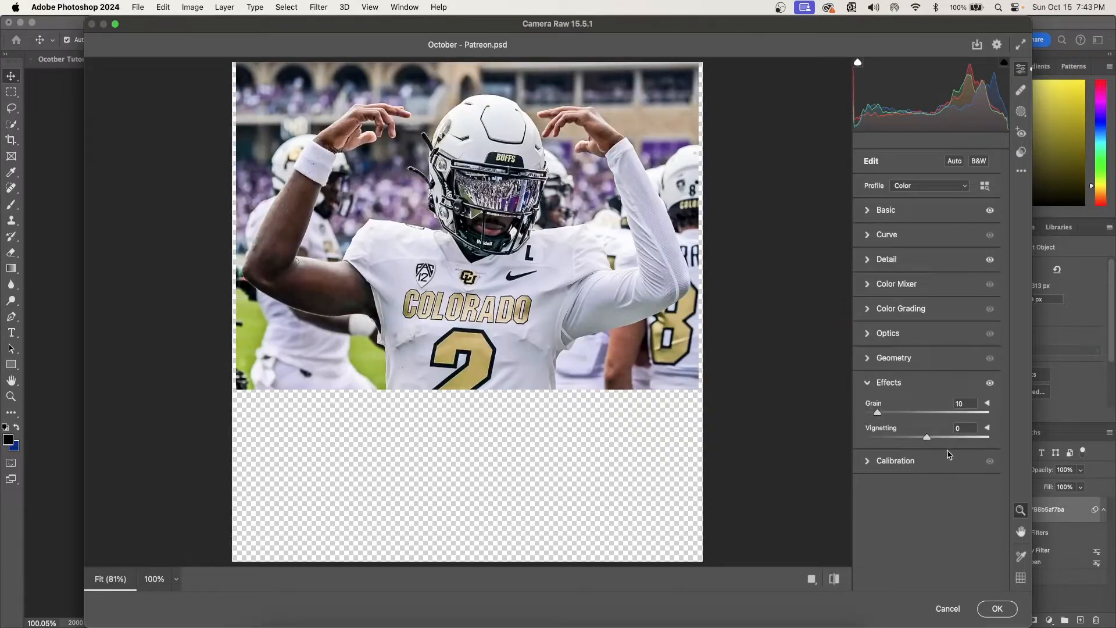
left_click(994, 608)
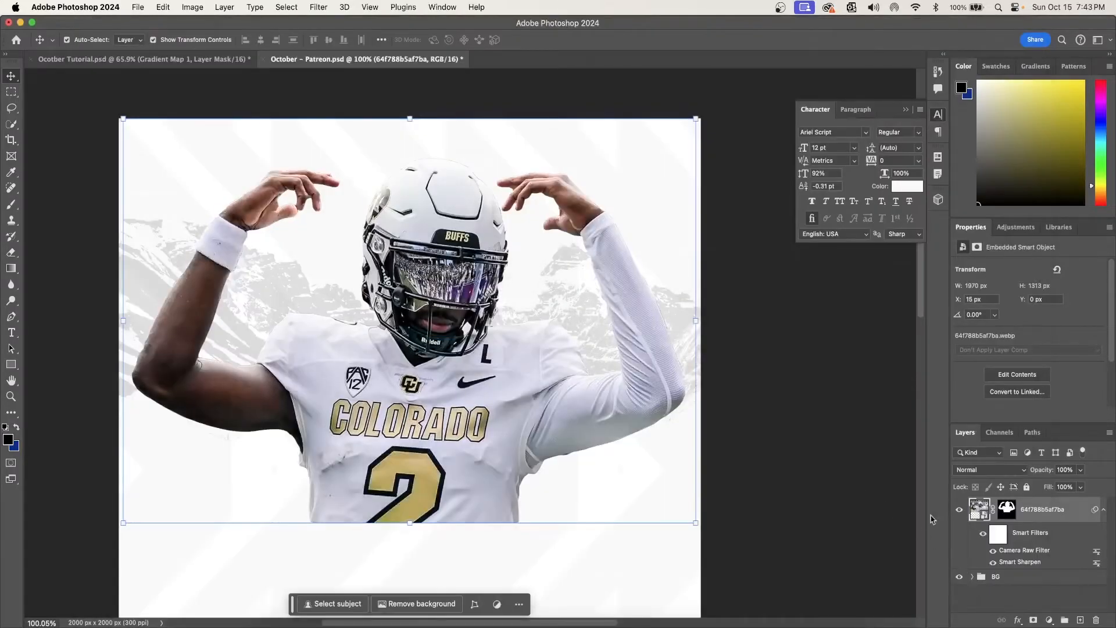
- Compare the player with and without the smart filters by switching their visibility
left_click(983, 536)
left_click(983, 536)
left_click(983, 536)
left_click(983, 536)
scroll(608, 473, "down", 3)
scroll(609, 474, "up", 2)
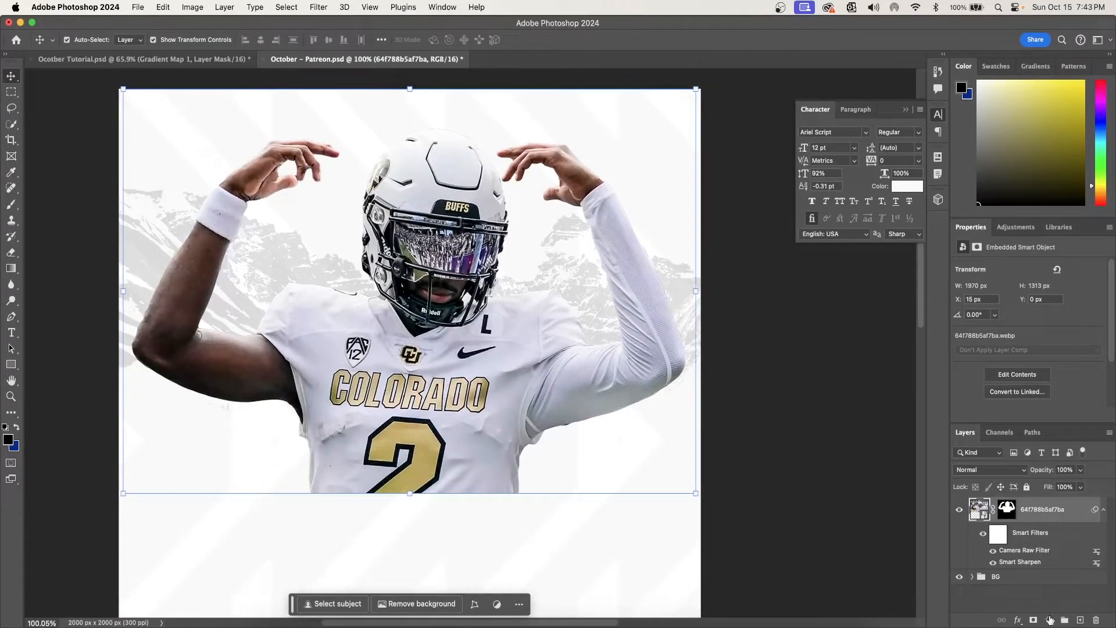
- Add a Selective Color adjustment above the player and set Black to -23% for the Whites
left_click(1050, 618)
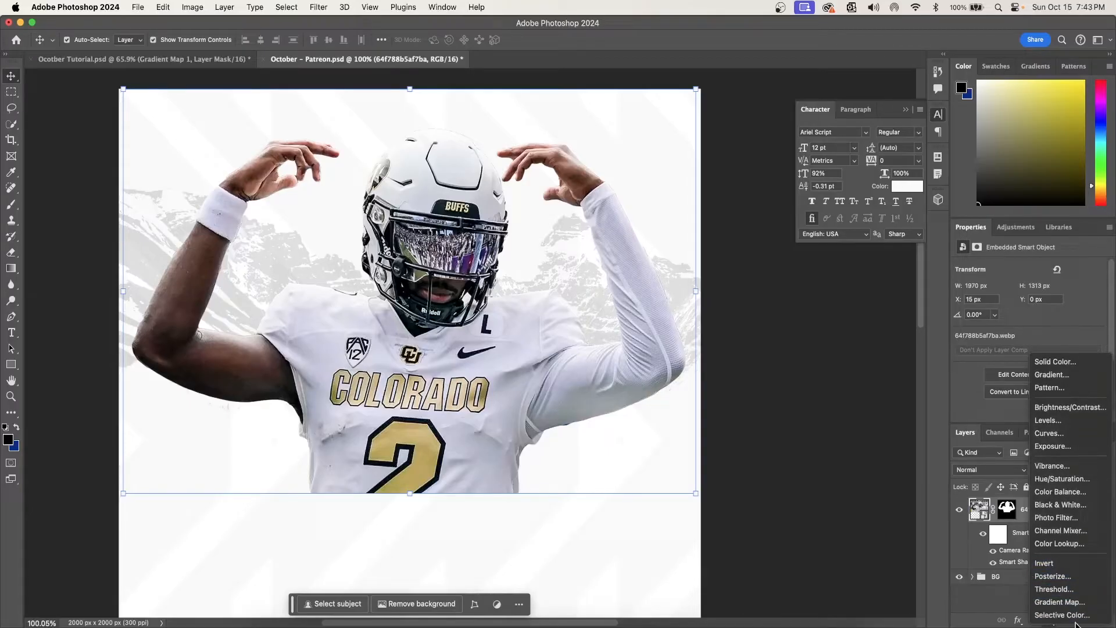
left_click(1064, 615)
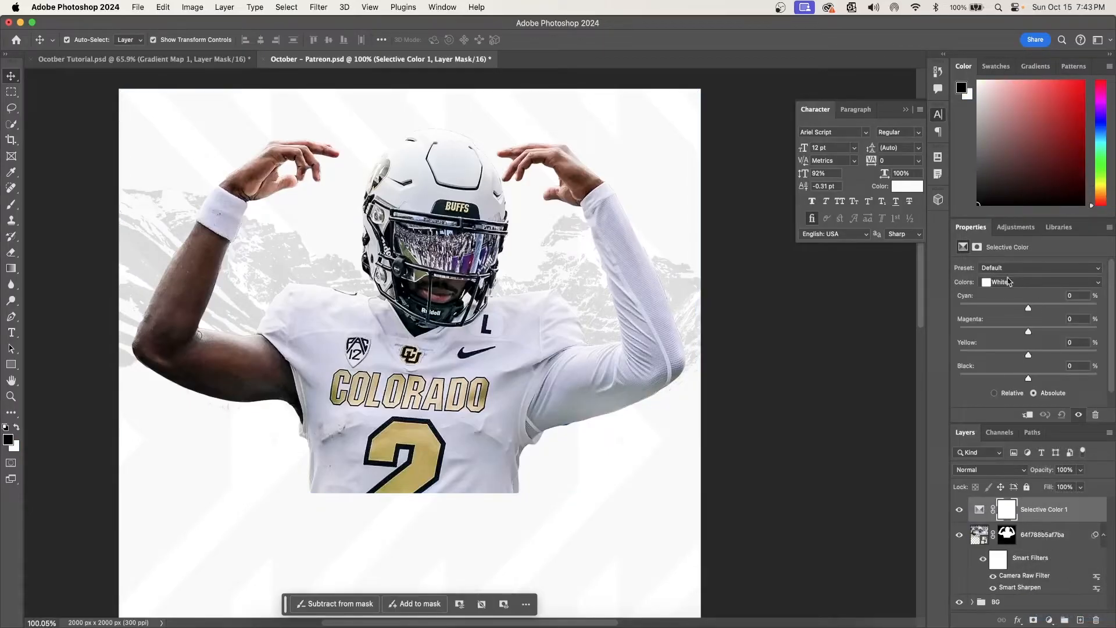
left_click_drag(1028, 378, 1012, 379)
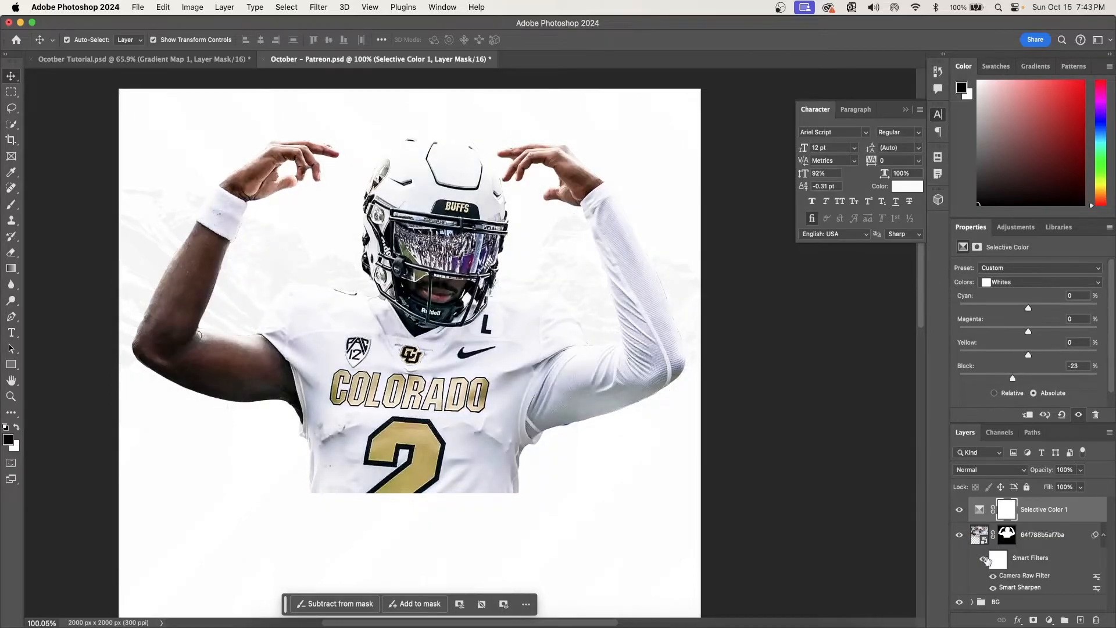
- Compare the image with and without the Selective Color adjustment, and clip the adjustment to the player layer
left_click(959, 508)
left_click(960, 508)
left_click(1072, 511)
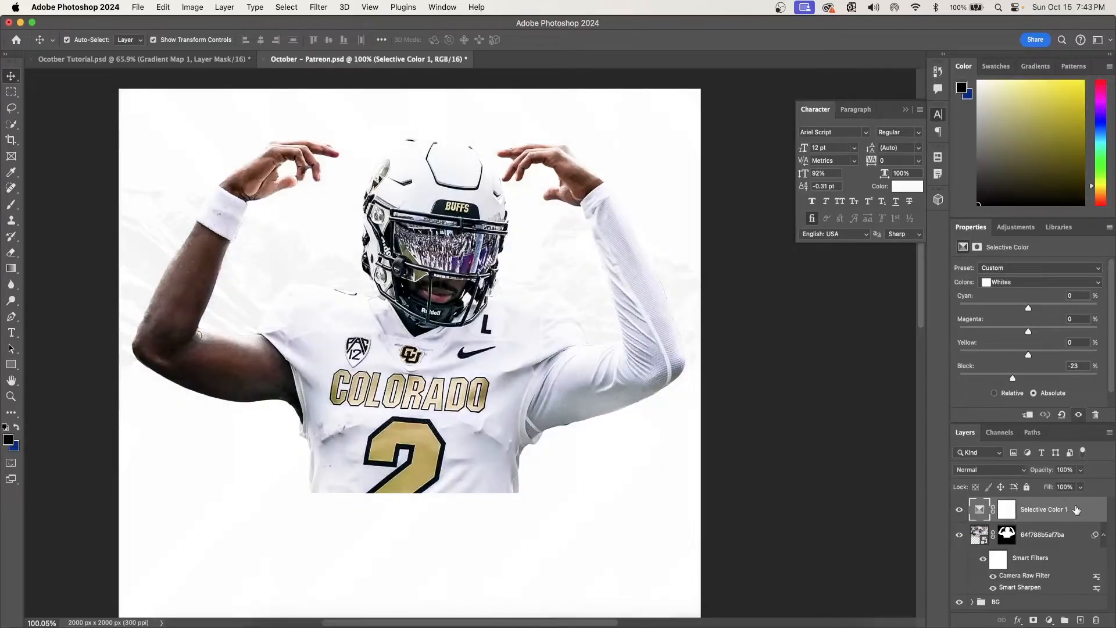
left_click(1026, 417)
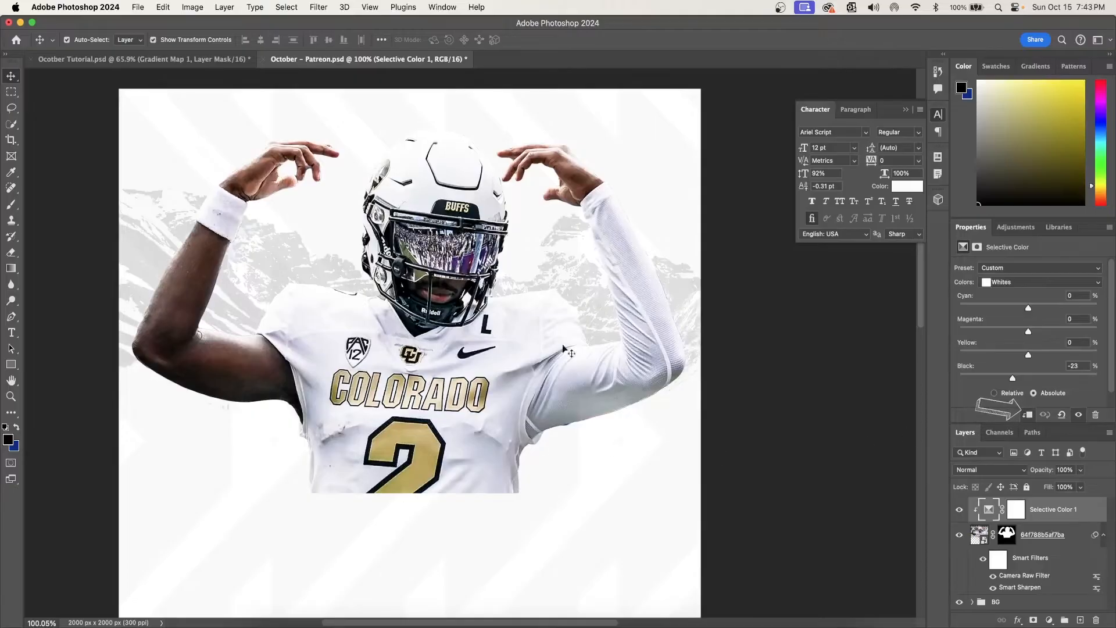
- Switch the Selective Color adjustment off and on to check its effect on the player
left_click(958, 509)
left_click(958, 509)
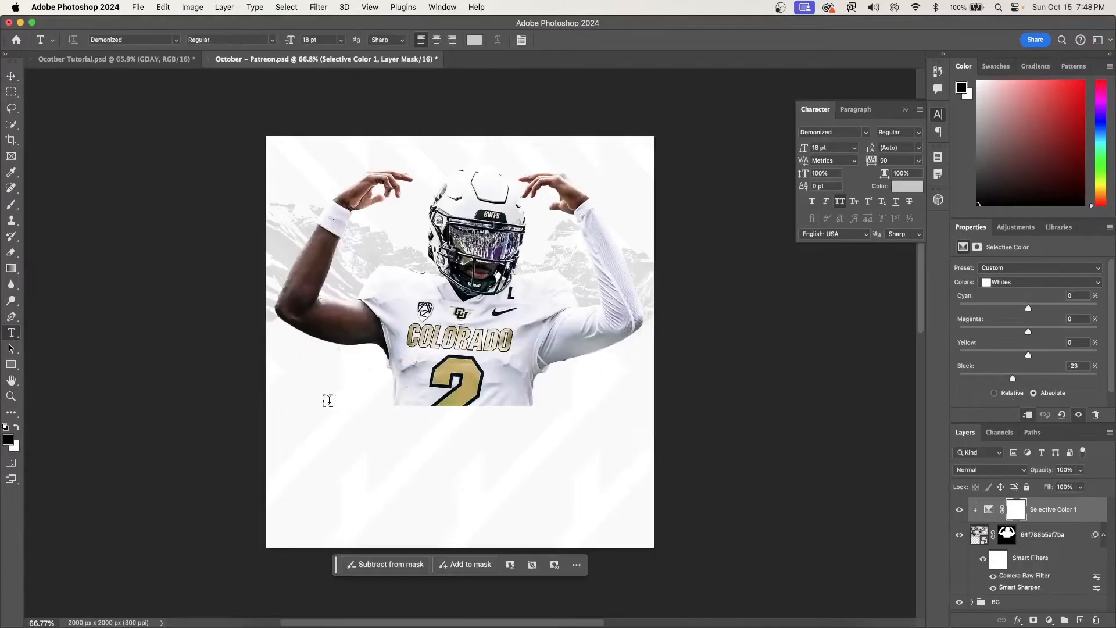
- Add a gold letter "G" in the Demonized font, scale it to about 75.18 pt, and place it beside the jersey number
left_click(319, 394)
type("G")
left_click(11, 76)
left_click_drag(333, 383, 359, 367)
left_click_drag(324, 403, 329, 397)
left_click(589, 40)
- Add a separate text layer with the letter "A" and set its font size to 75.18 pt to match the G
key("t")
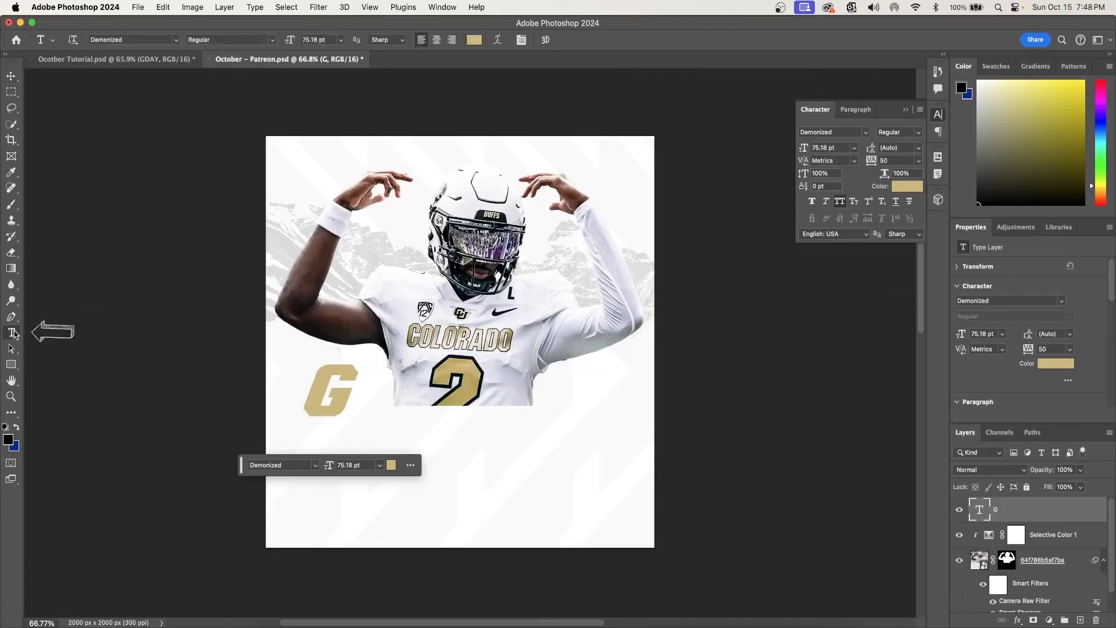
left_click(407, 412)
type("A")
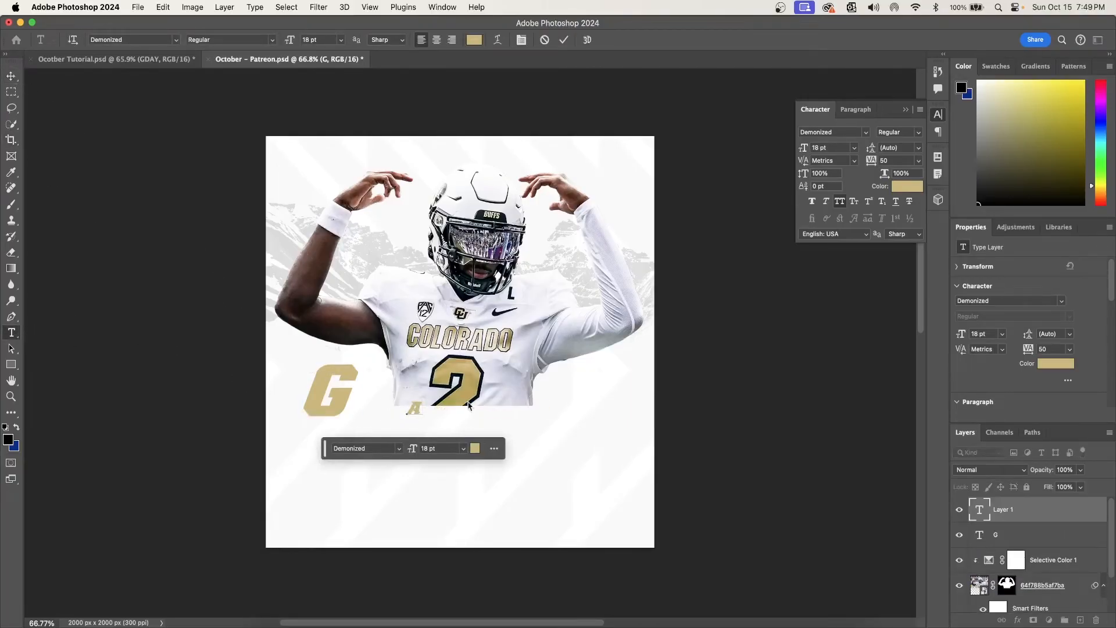
left_click(564, 40)
double_click(979, 535)
left_click(564, 40)
double_click(980, 510)
left_click(289, 40)
type("75.18")
- Move the letter A so it overlaps the G and sits slightly lower
key("super+t")
left_click_drag(447, 388, 426, 396)
key("Return")
- Duplicate the letter layers to build the rest of the staggered, overlapping word GAMEDAY in the same gold style
left_click(1022, 532, "super")
right_click(1022, 530)
left_click(963, 592)
key("Return")
- Scale all the GAMEDAY letters together to 117.4% across the lower part of the player
key("super+t")
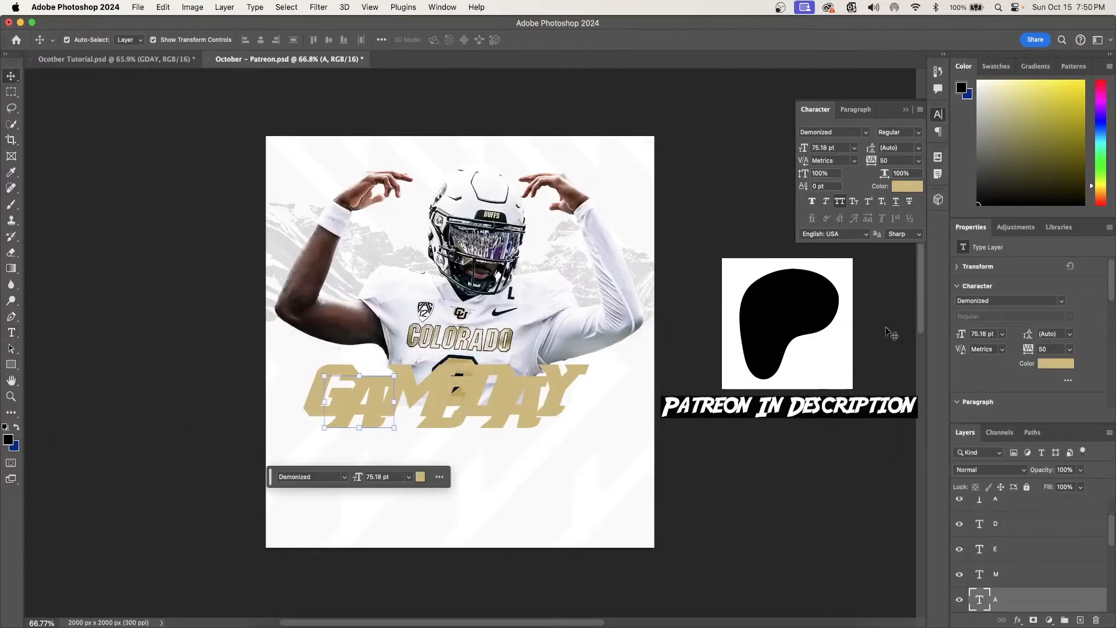
left_click_drag(592, 363, 570, 377)
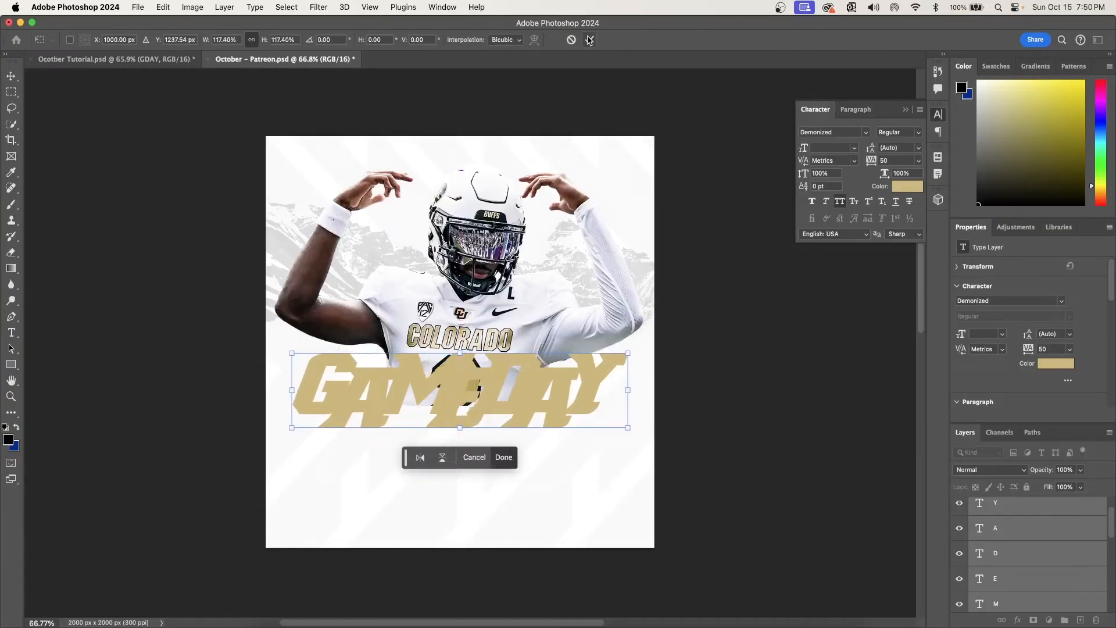
left_click(589, 40)
left_click(772, 336)
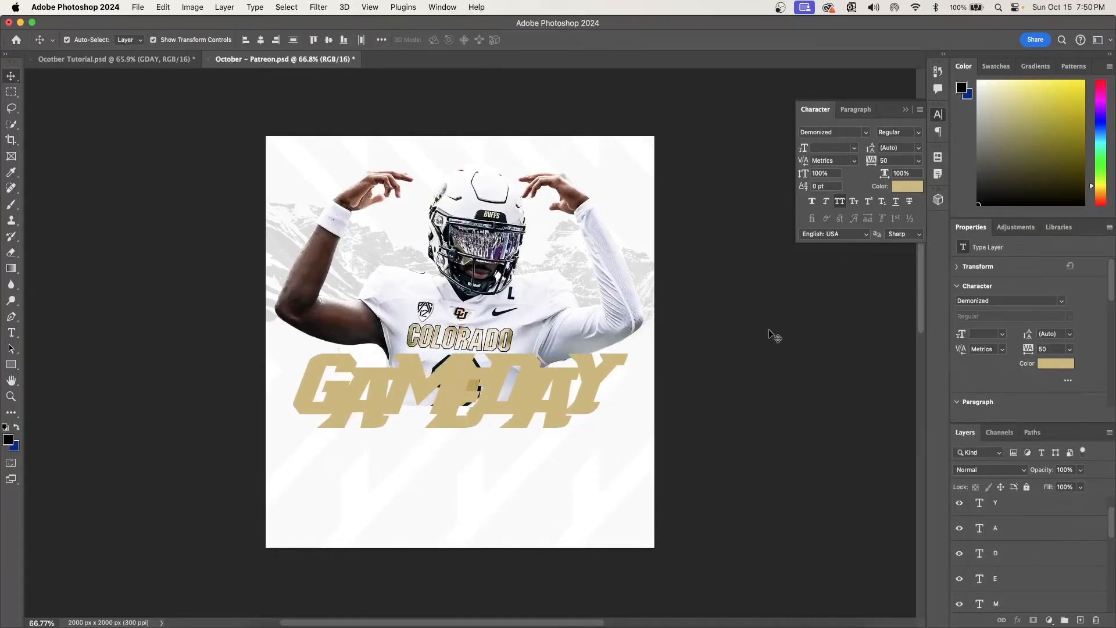
- Give the first A a drop shadow with 73% opacity and 29 px size, and move its layer above the E layer
left_click(376, 402)
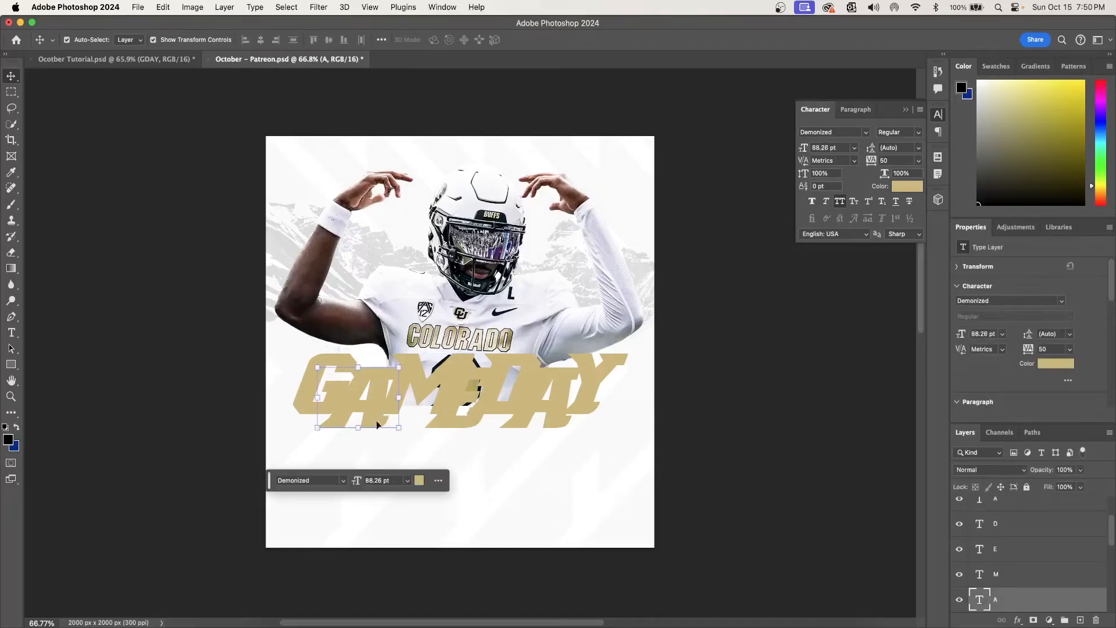
left_click(1018, 621)
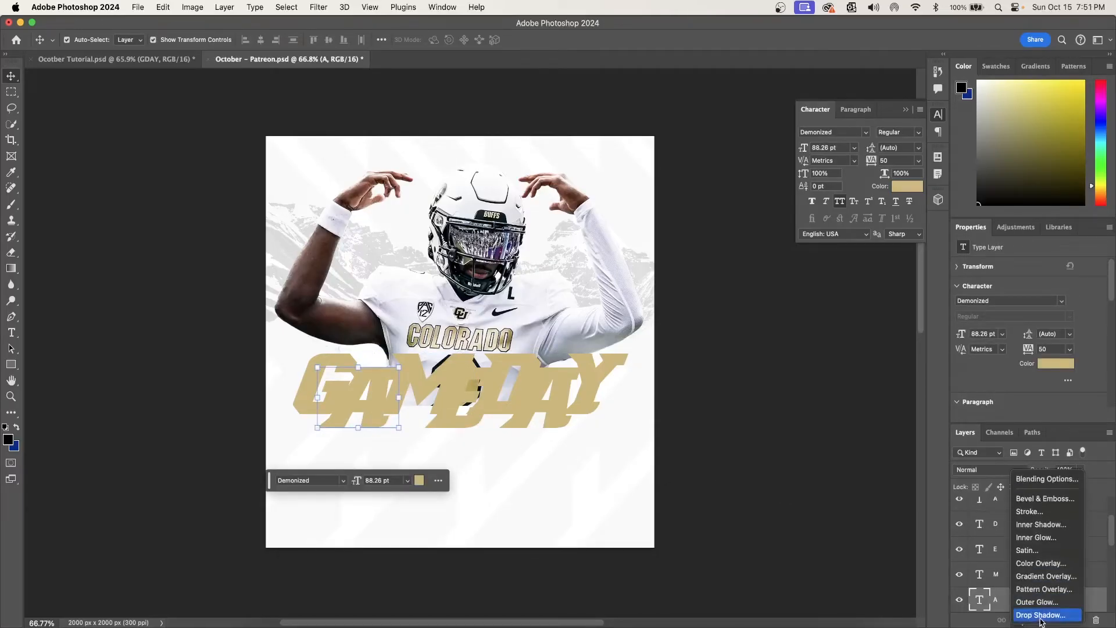
left_click(1023, 614)
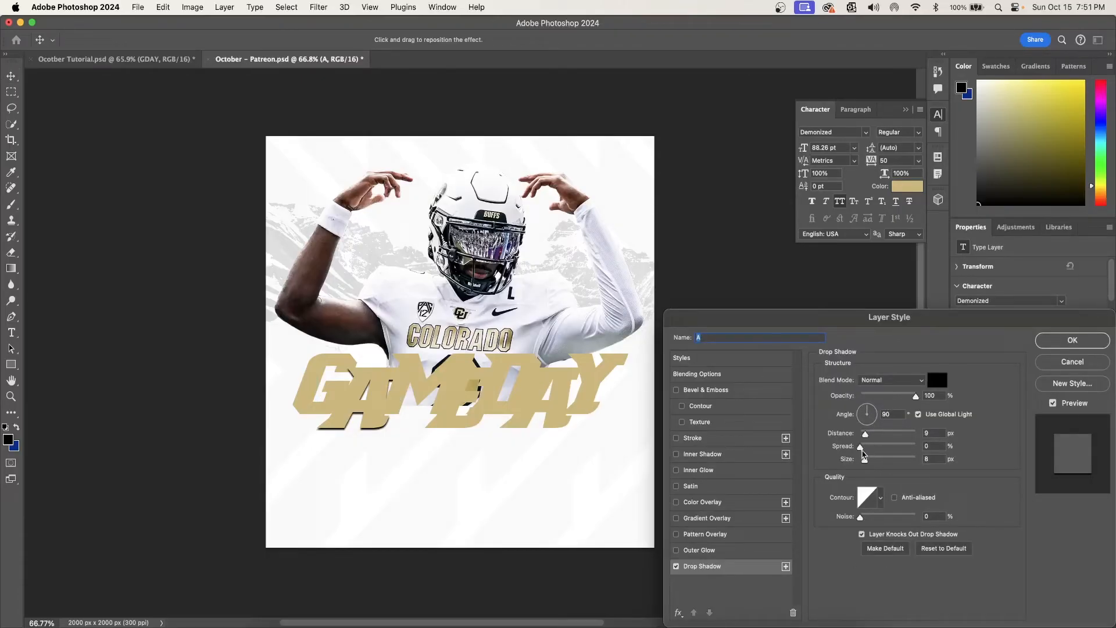
left_click_drag(865, 462, 871, 460)
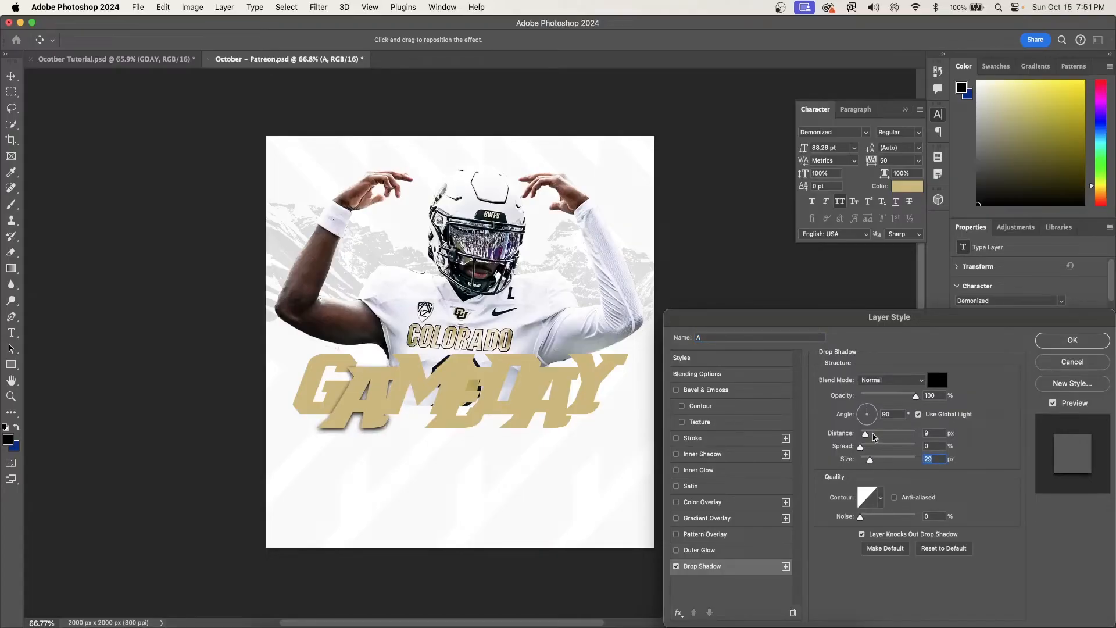
left_click_drag(915, 397, 902, 398)
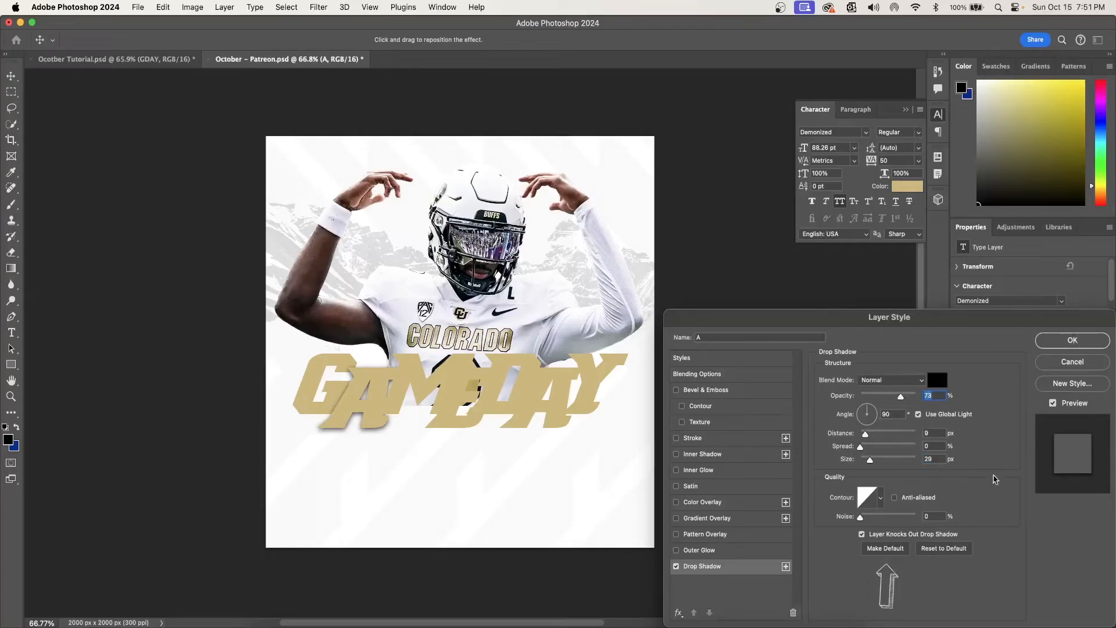
left_click(1093, 342)
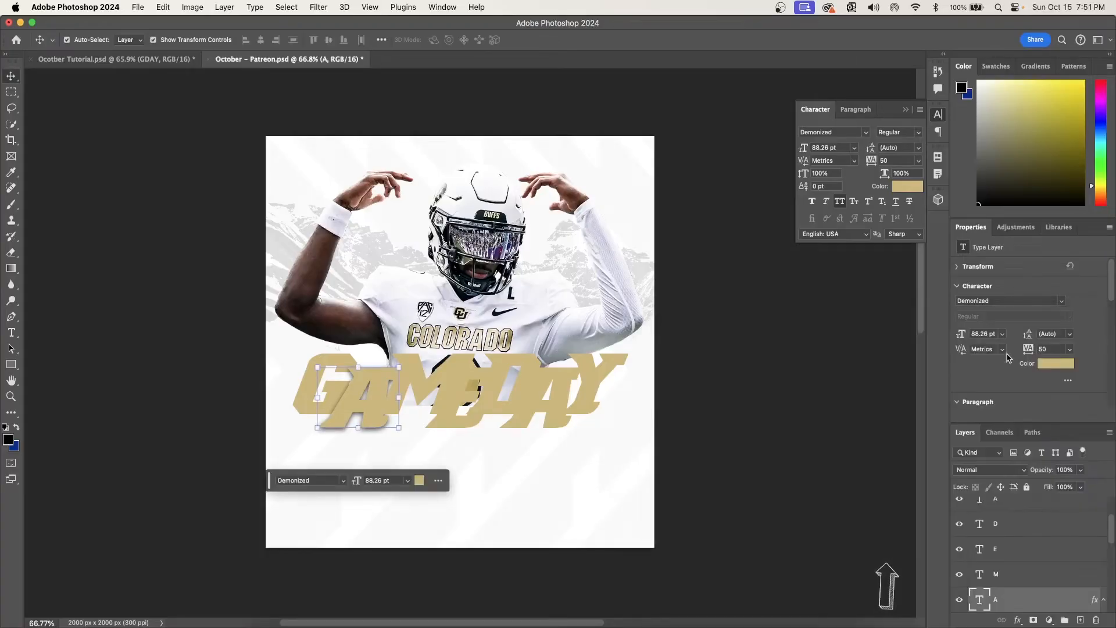
left_click_drag(1025, 606, 1030, 555)
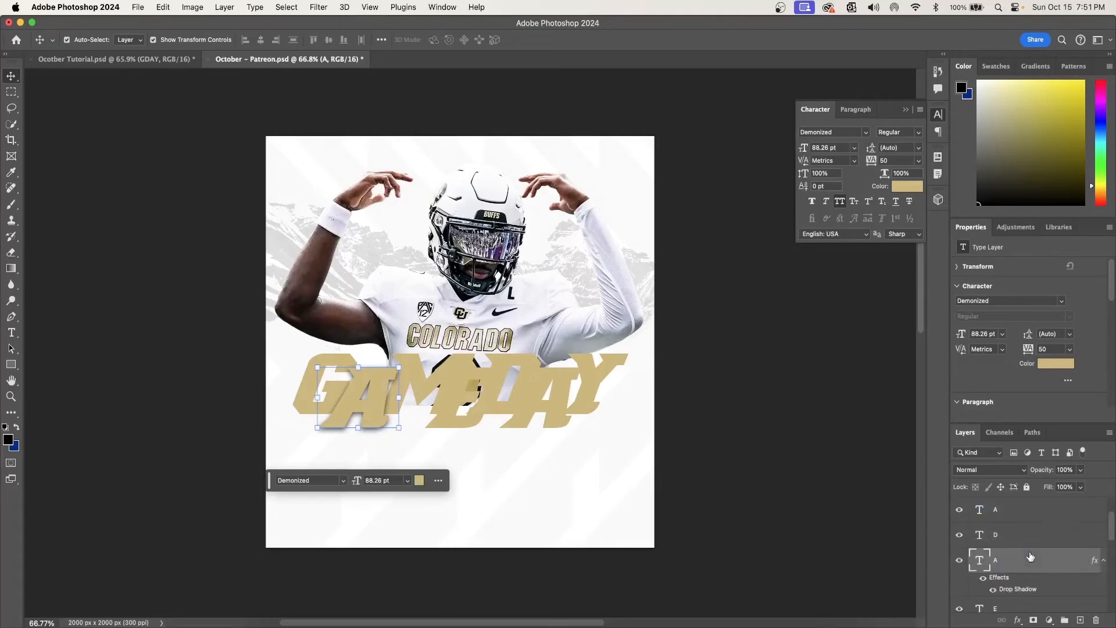
scroll(1008, 580, "down", 1)
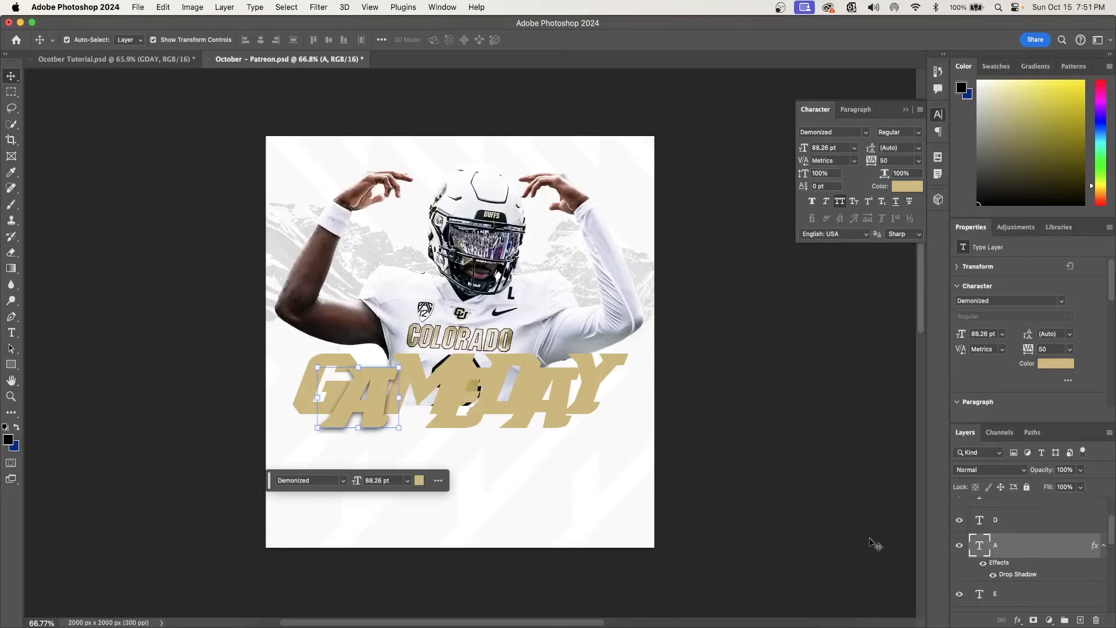
- Move the E layer up to just below the Y layer and add a drop shadow with the default settings
left_click(458, 406)
left_click_drag(1020, 598, 1021, 541)
left_click(1018, 621)
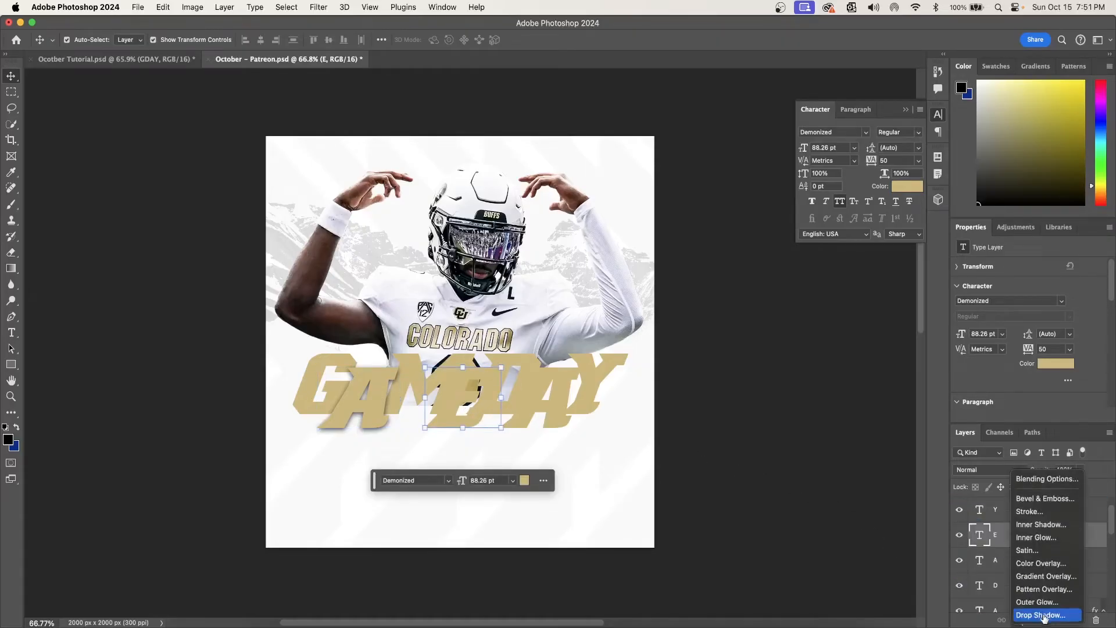
left_click(1034, 610)
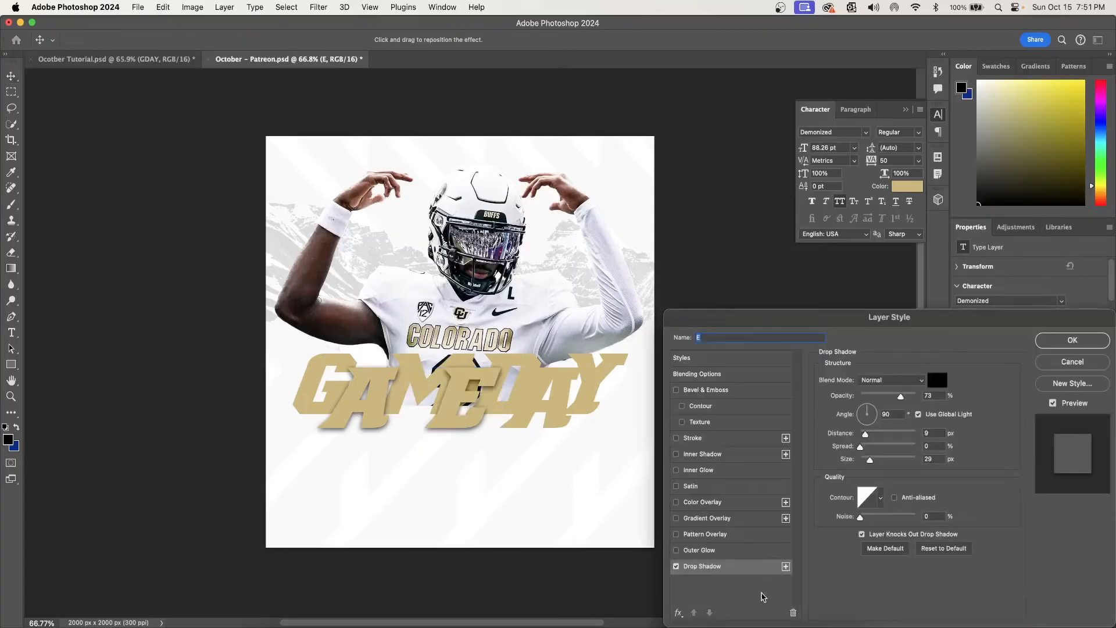
left_click(945, 548)
left_click(1073, 341)
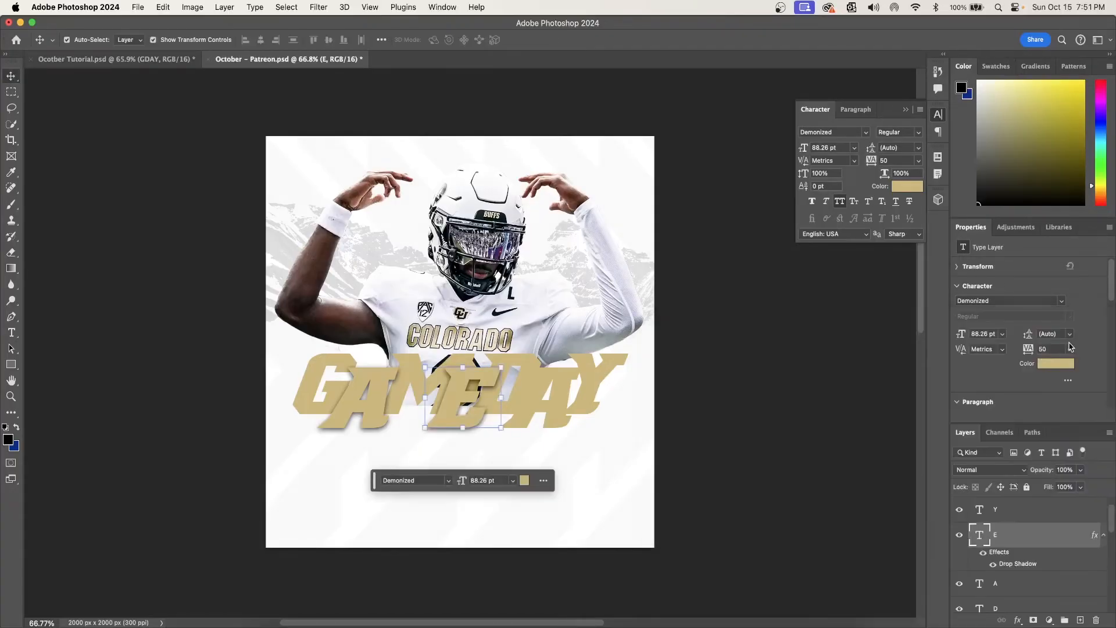
- Add the same drop shadow to the second A and bring its layer above the Y layer
left_click(837, 397)
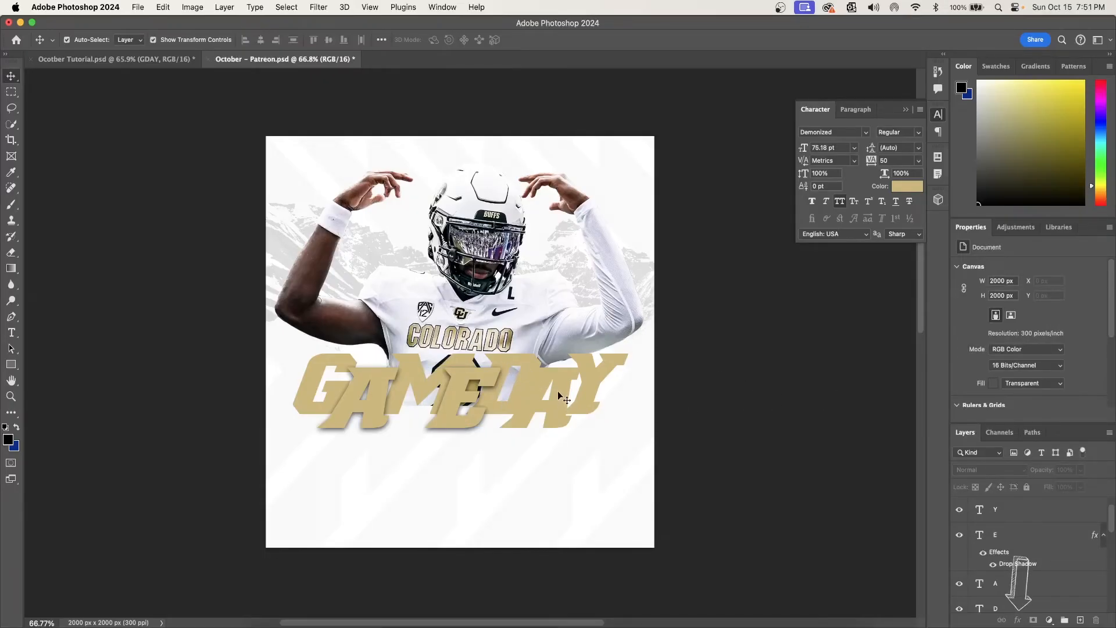
left_click(561, 400)
left_click(1018, 619)
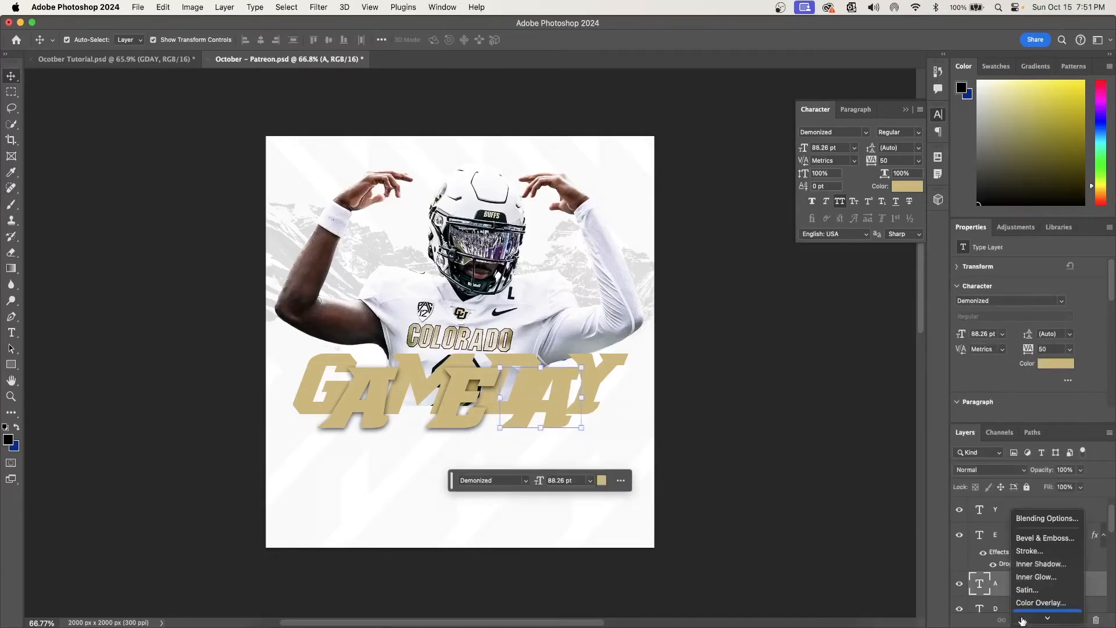
left_click(1038, 617)
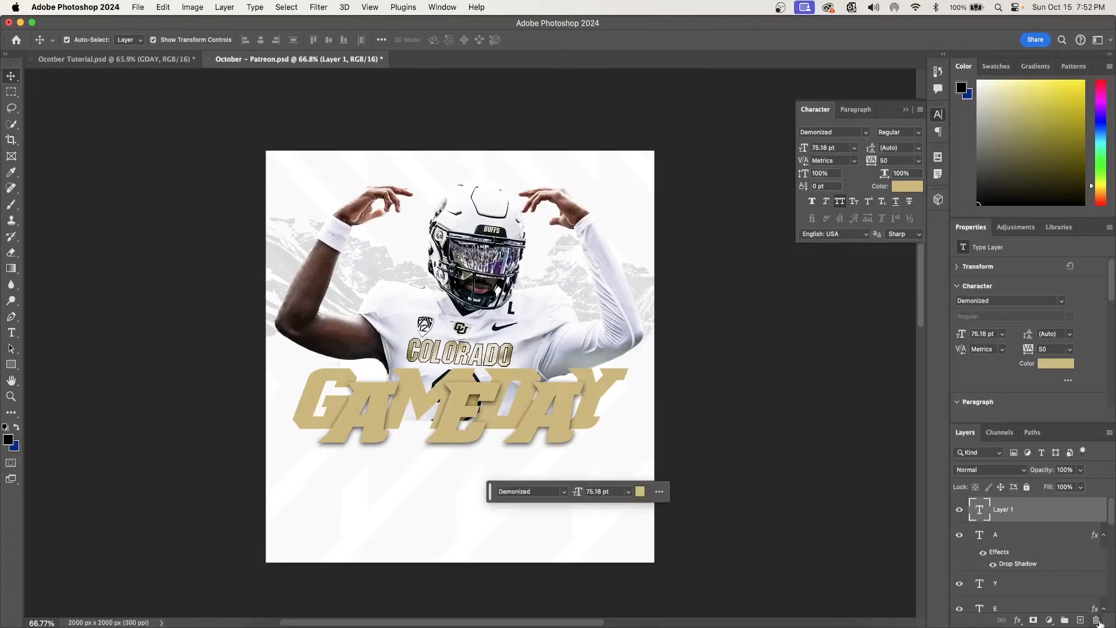
left_click(1097, 621)
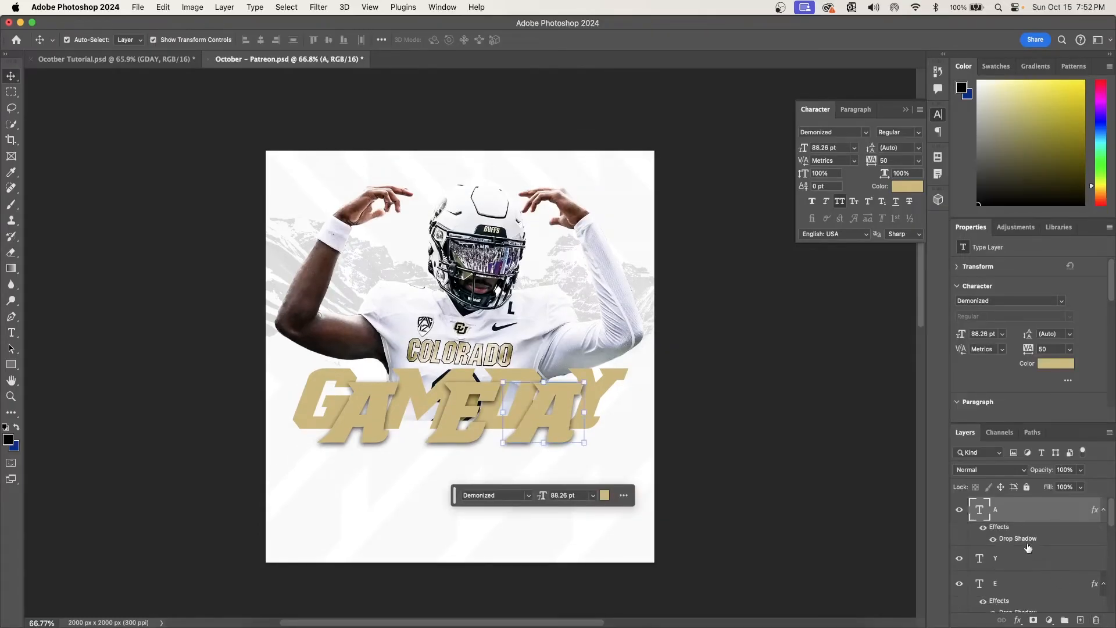
- Select all the GAMEDAY letter layers, down to the G, and convert them to one smart object
scroll(1029, 552, "down", 5)
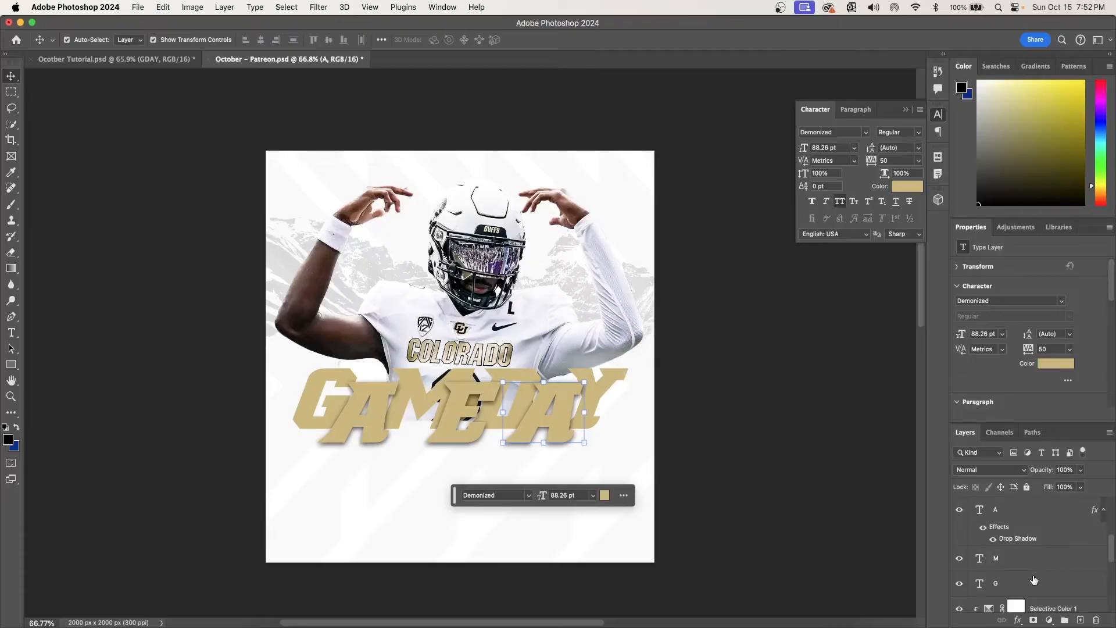
left_click(1034, 581, "shift")
scroll(1046, 590, "up", 5)
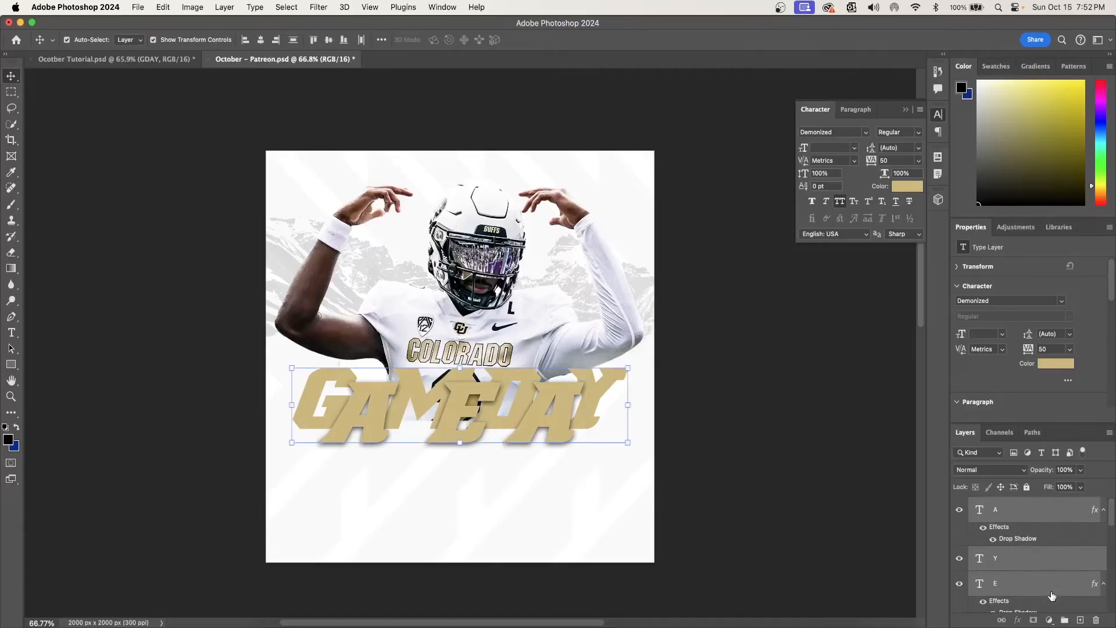
scroll(1052, 596, "down", 1)
right_click(1030, 532)
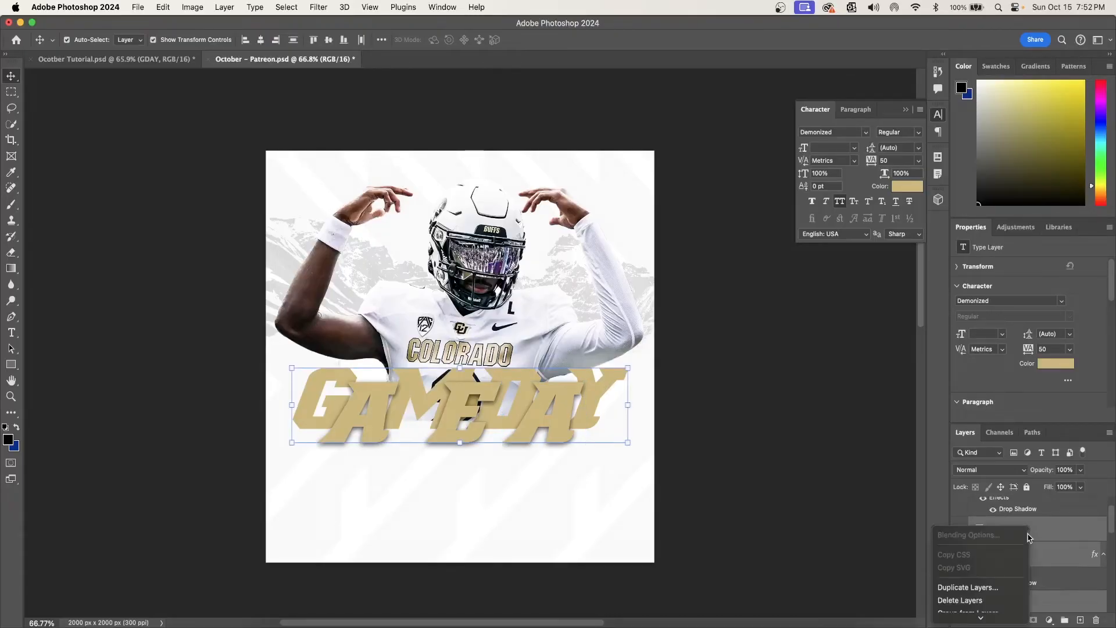
left_click(994, 366)
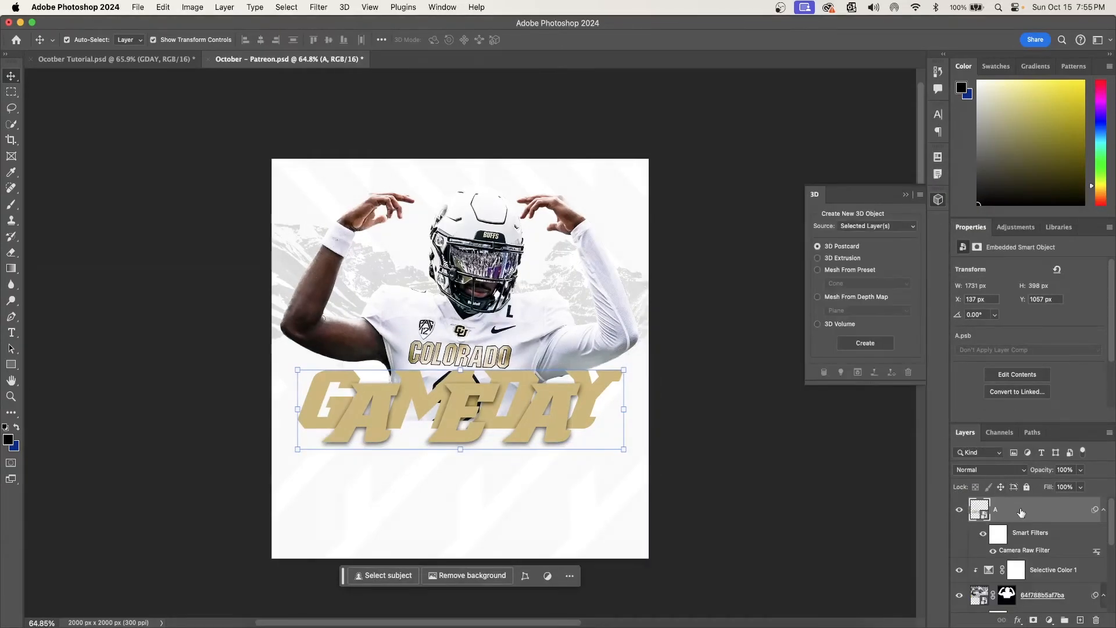
- Duplicate the GAMEDAY smart object as "A copy" and rasterize the duplicate
right_click(1021, 512)
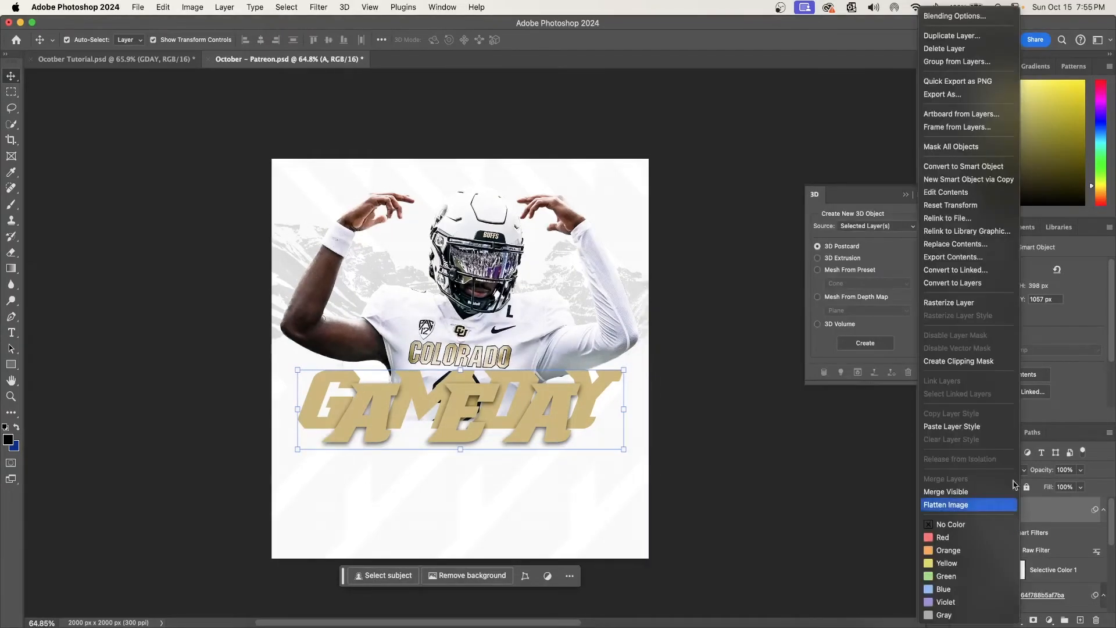
left_click(953, 38)
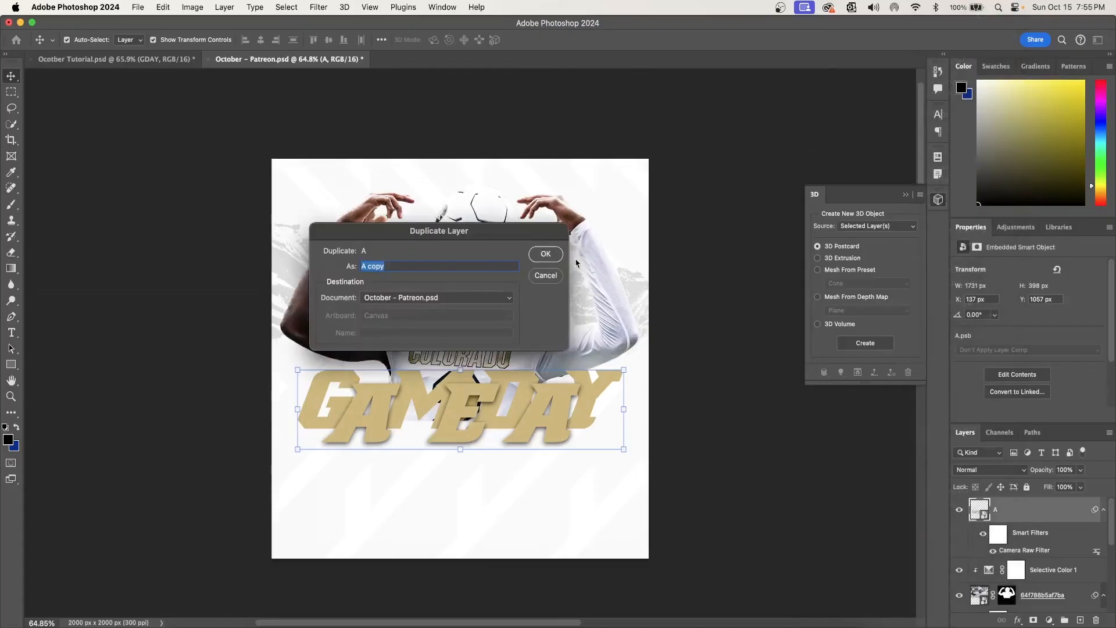
left_click(549, 253)
right_click(1045, 515)
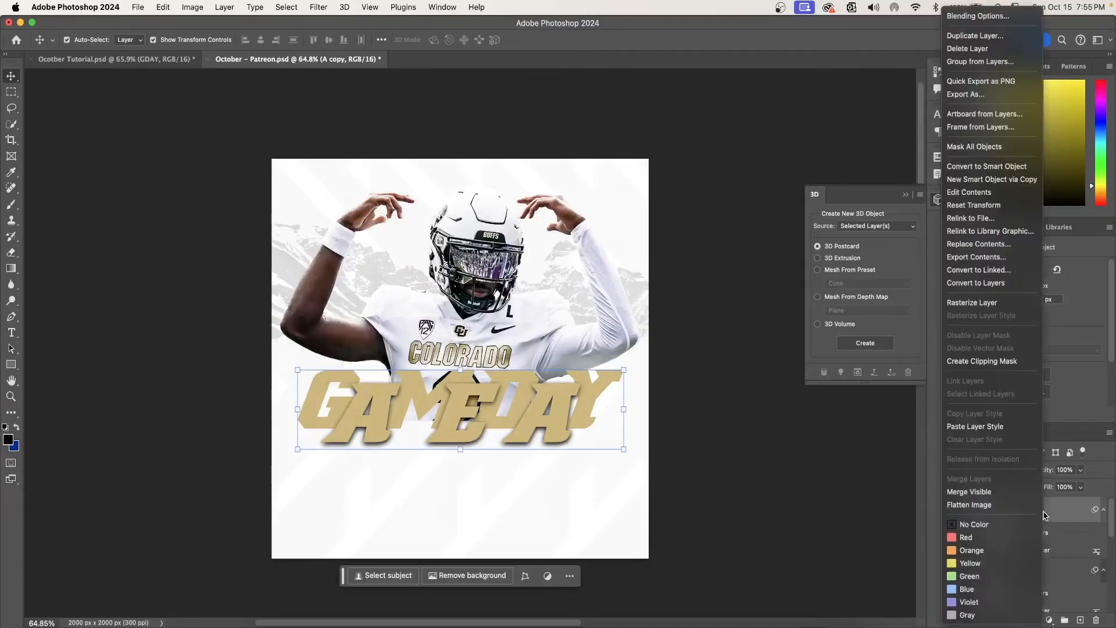
left_click(988, 298)
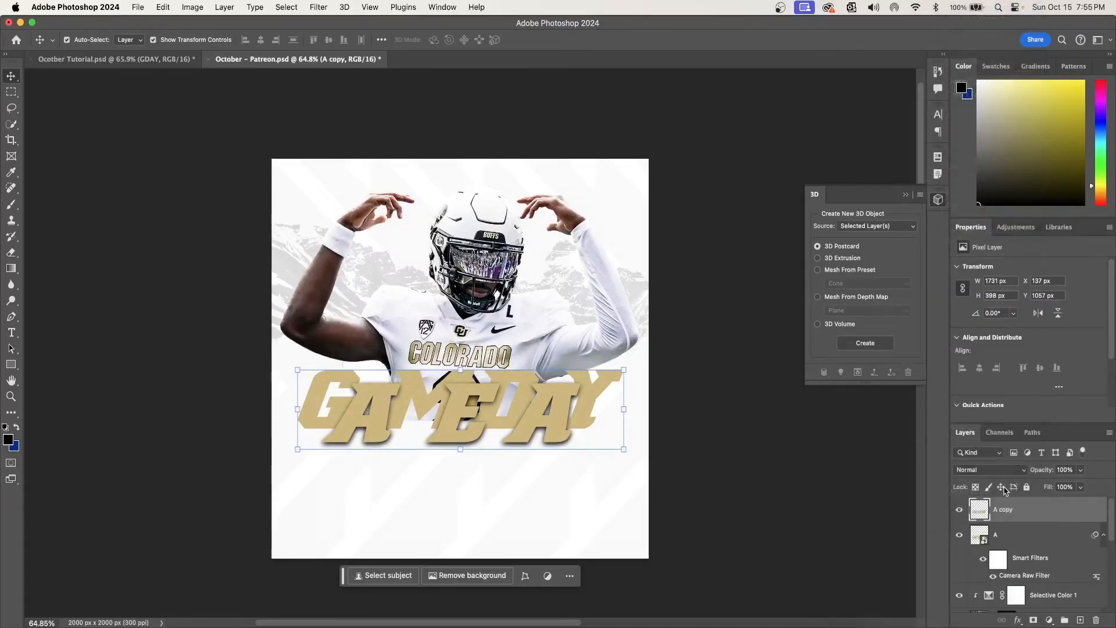
- Create a new 3D extrusion from the rasterized GAMEDAY copy
left_click(344, 7)
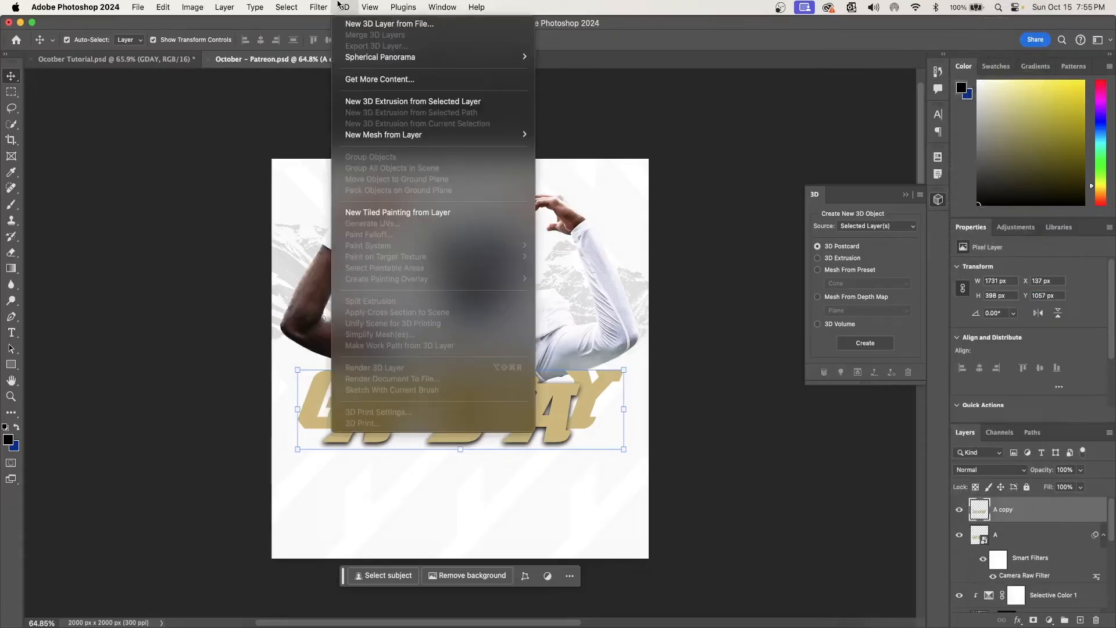
left_click(373, 104)
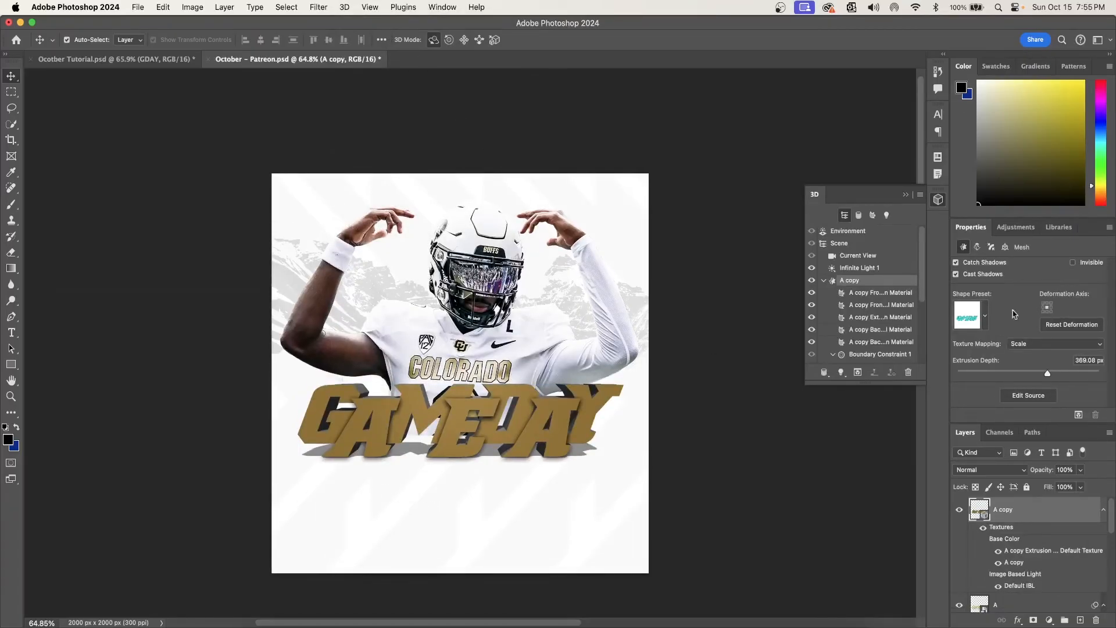
- Apply a tapered shape preset to the extruded GAMEDAY mesh and turn off Cast Shadows
left_click(984, 315)
scroll(982, 360, "down", 5)
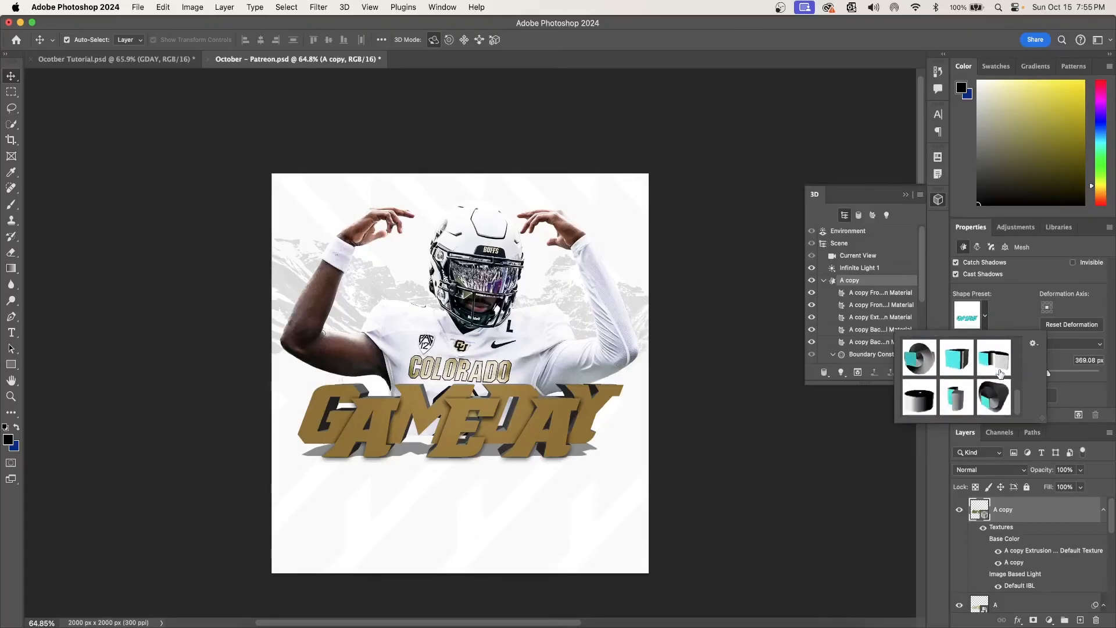
scroll(1000, 372, "up", 4)
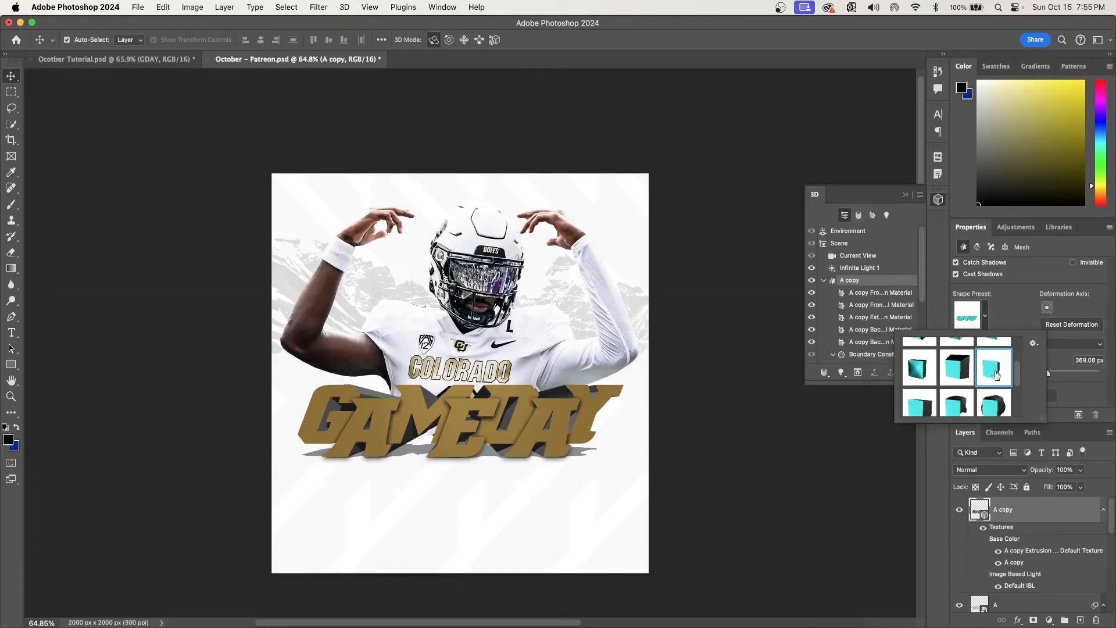
left_click(1087, 388)
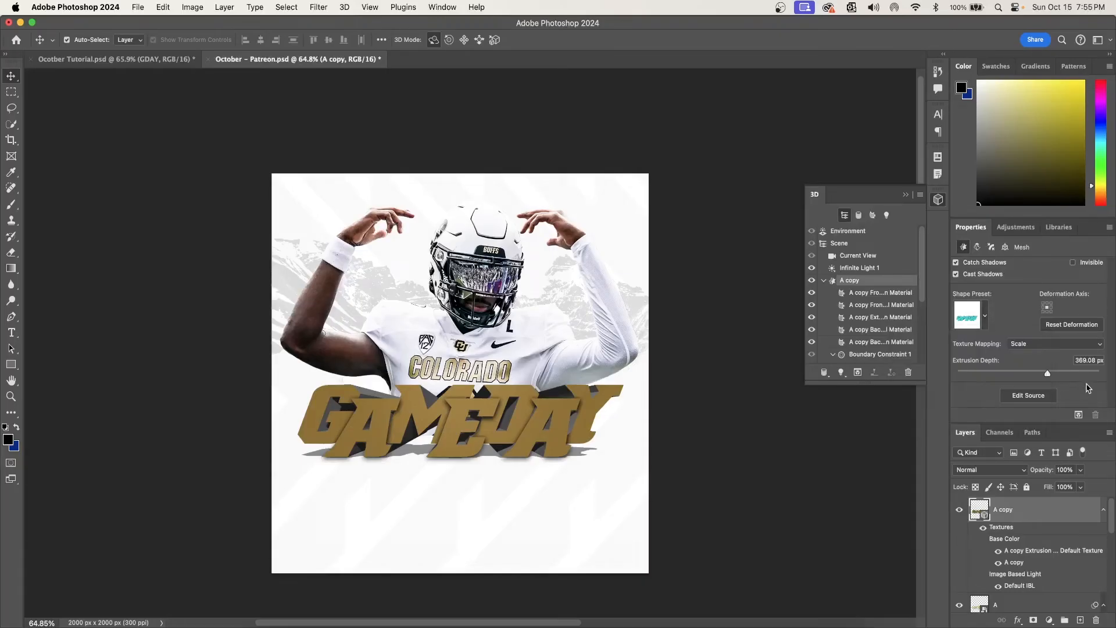
left_click(956, 273)
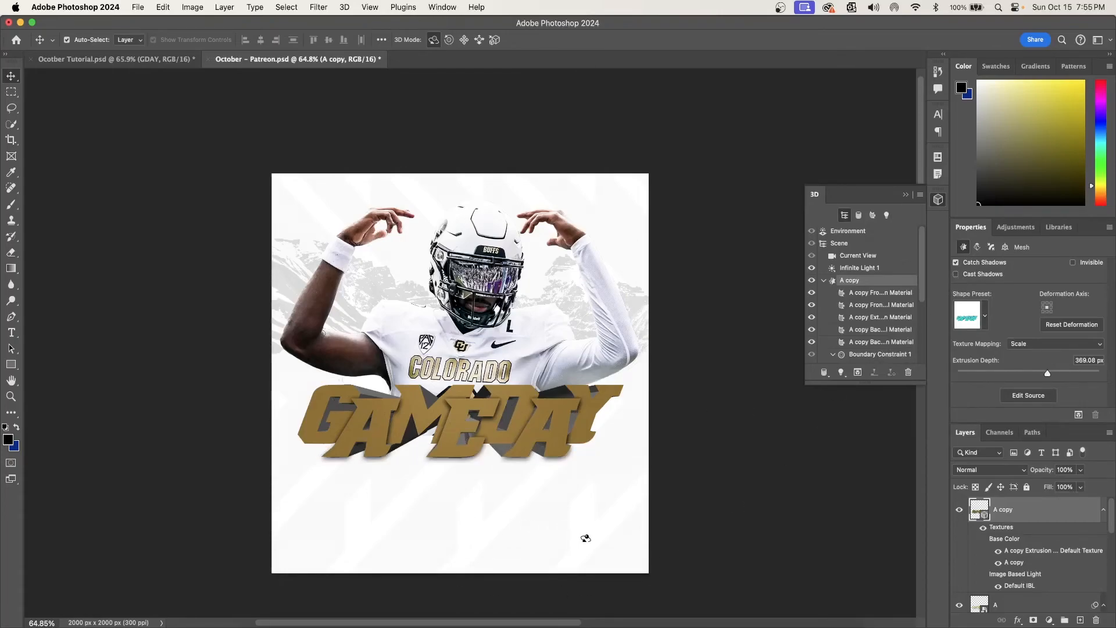
- Move the flat GAMEDAY smart object above the extrusion and give it a Chisel Hard inner bevel: depth 63%, size 10 px, soften 13 px
scroll(585, 538, "up", 1)
left_click_drag(1024, 605, 1021, 513)
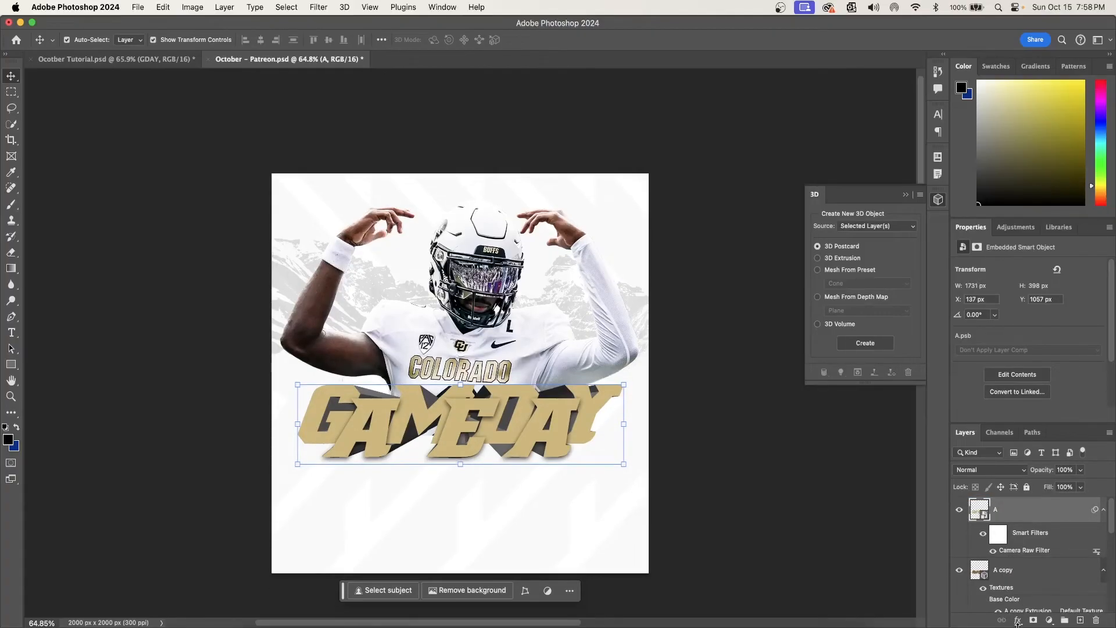
left_click(1018, 620)
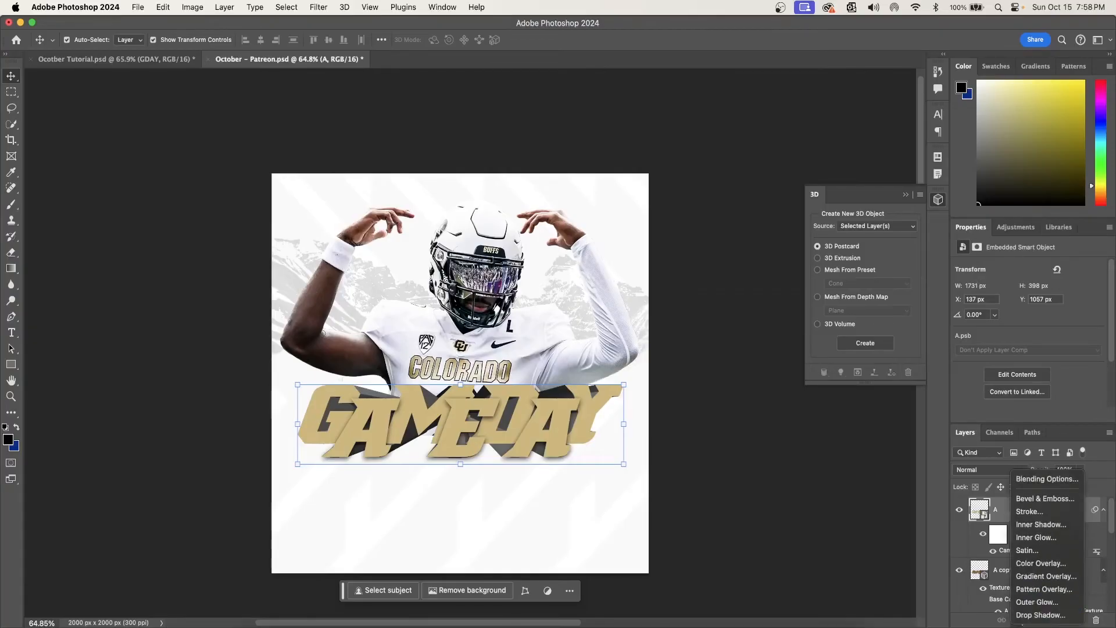
left_click(1043, 498)
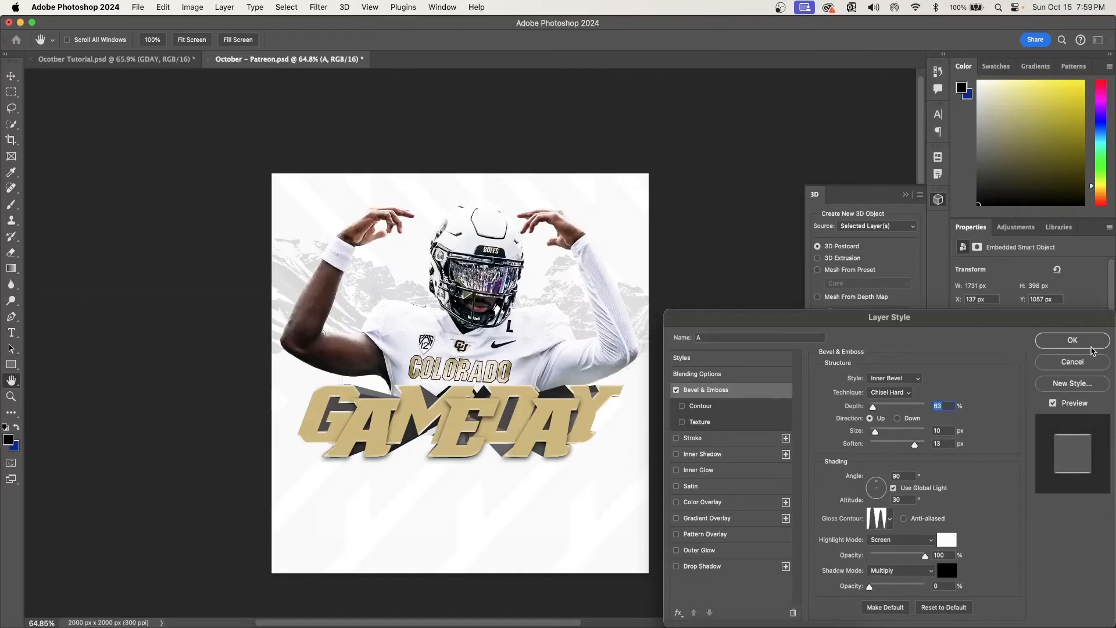
left_click(1086, 343)
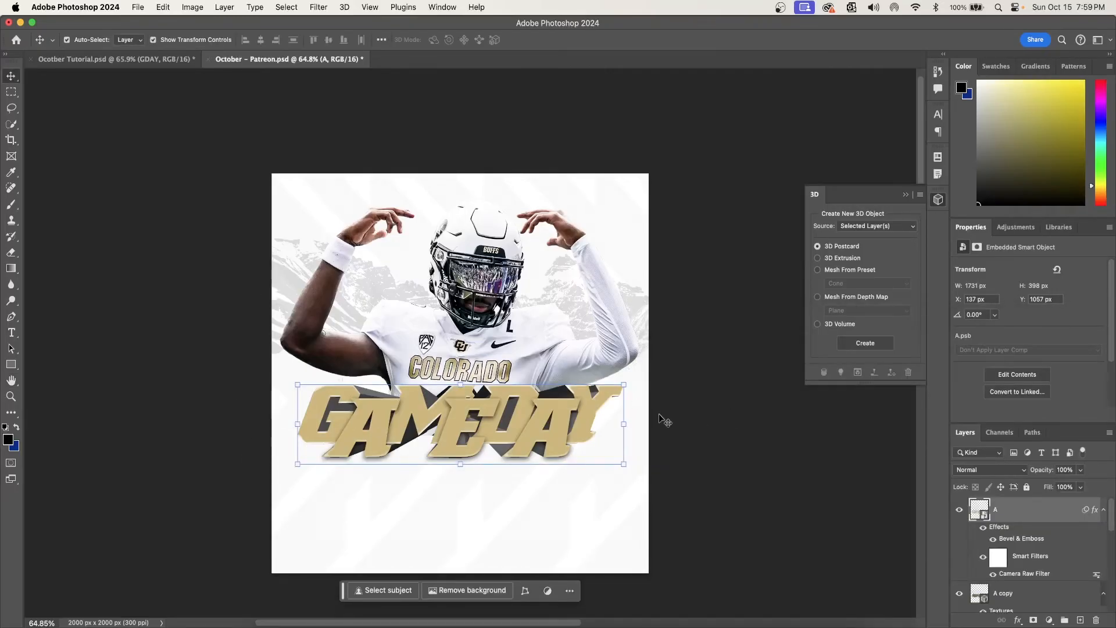
- Add the group with the cut-out running player in front of the center of the GAMEDAY lettering
left_click(460, 280)
left_click(571, 41)
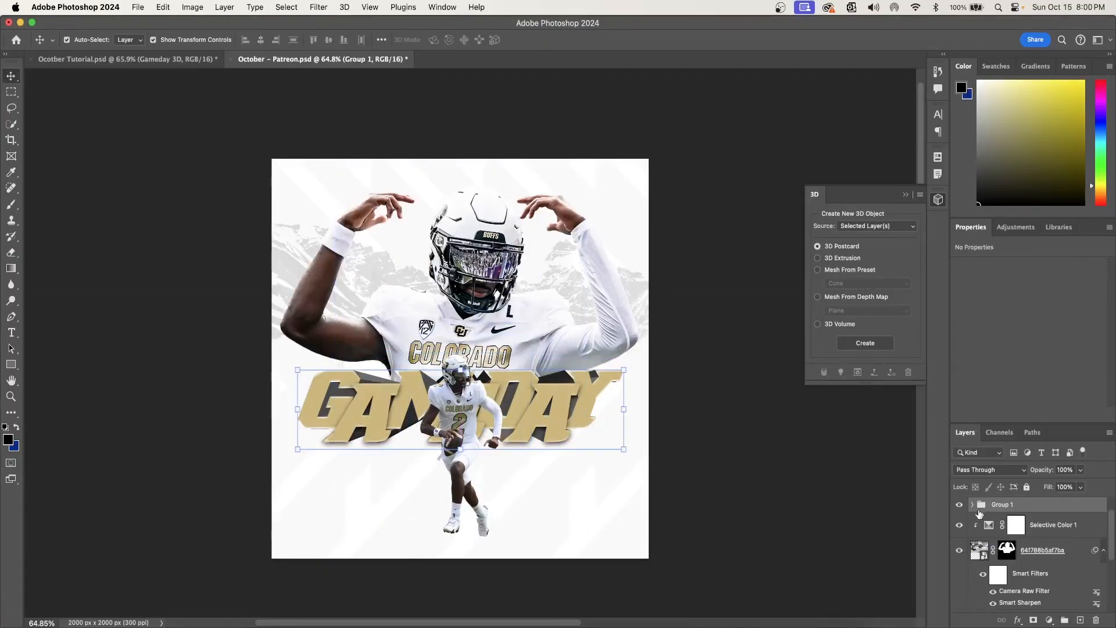
left_click_drag(932, 312, 936, 311)
- On a new layer beneath the running player, paint a black ellipse between the feet with a 185 px brush angled -17°
left_click(997, 608)
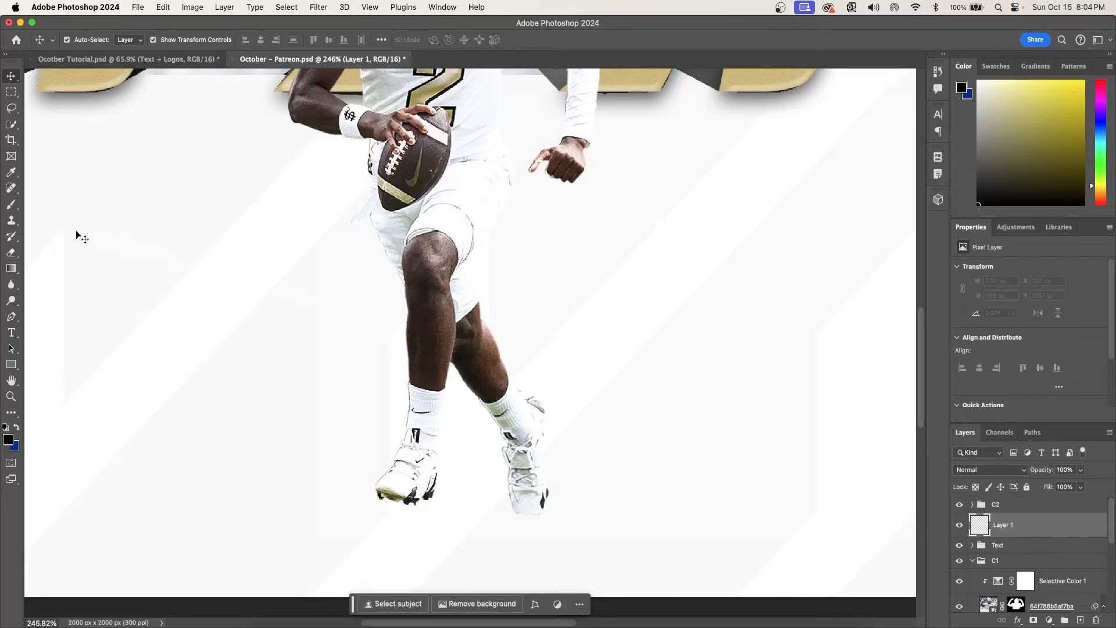
key("b")
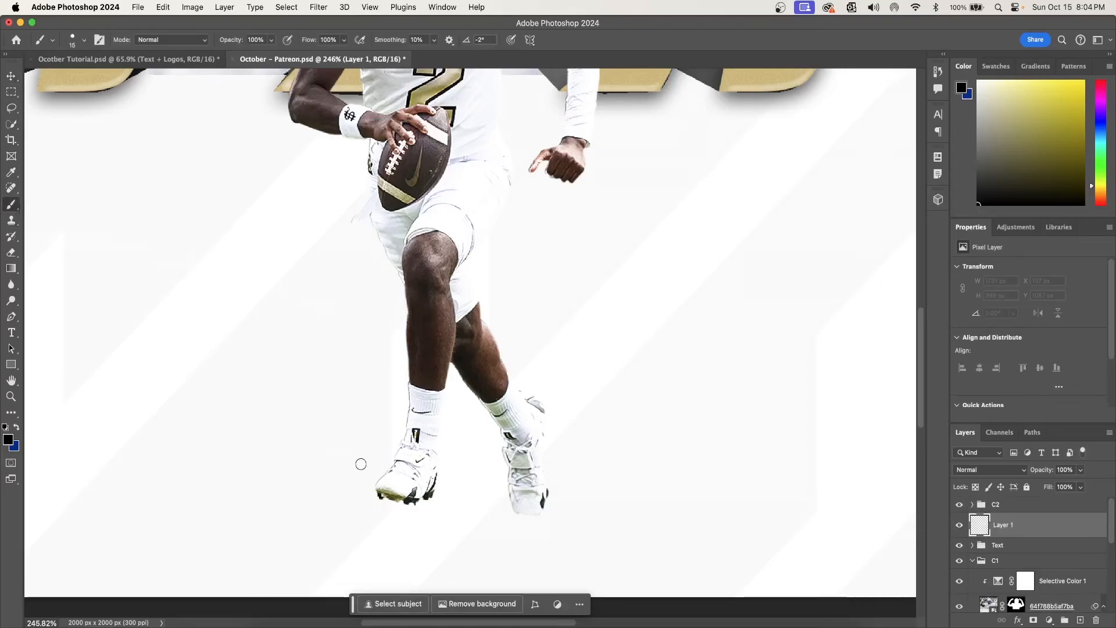
left_click(84, 40)
left_click_drag(71, 79, 101, 78)
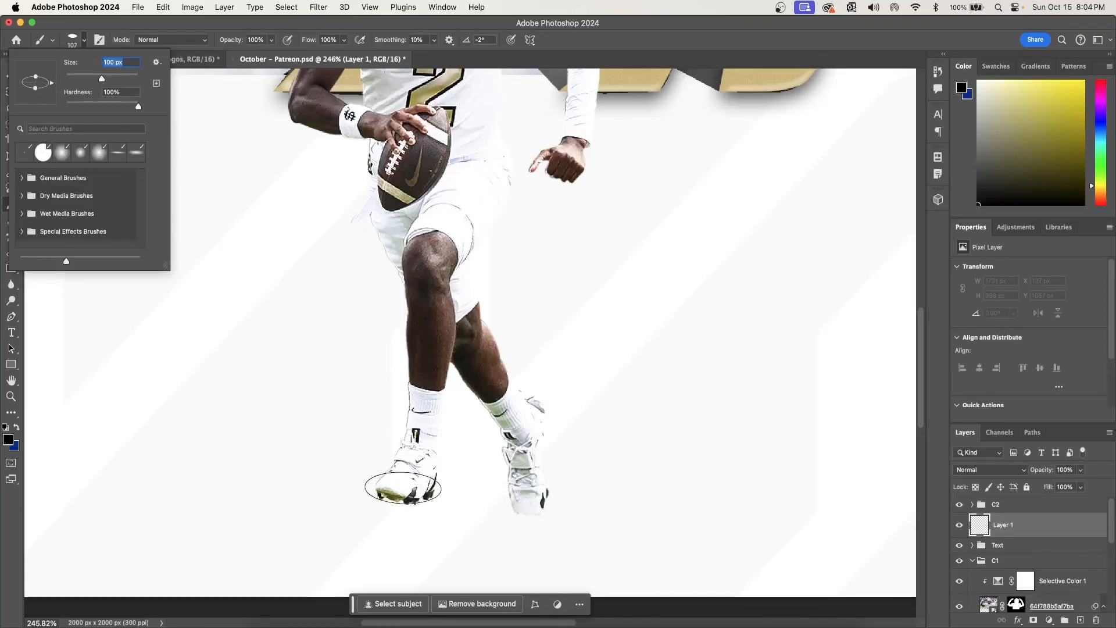
left_click_drag(36, 77, 117, 79)
left_click_drag(51, 83, 51, 87)
left_click(452, 485)
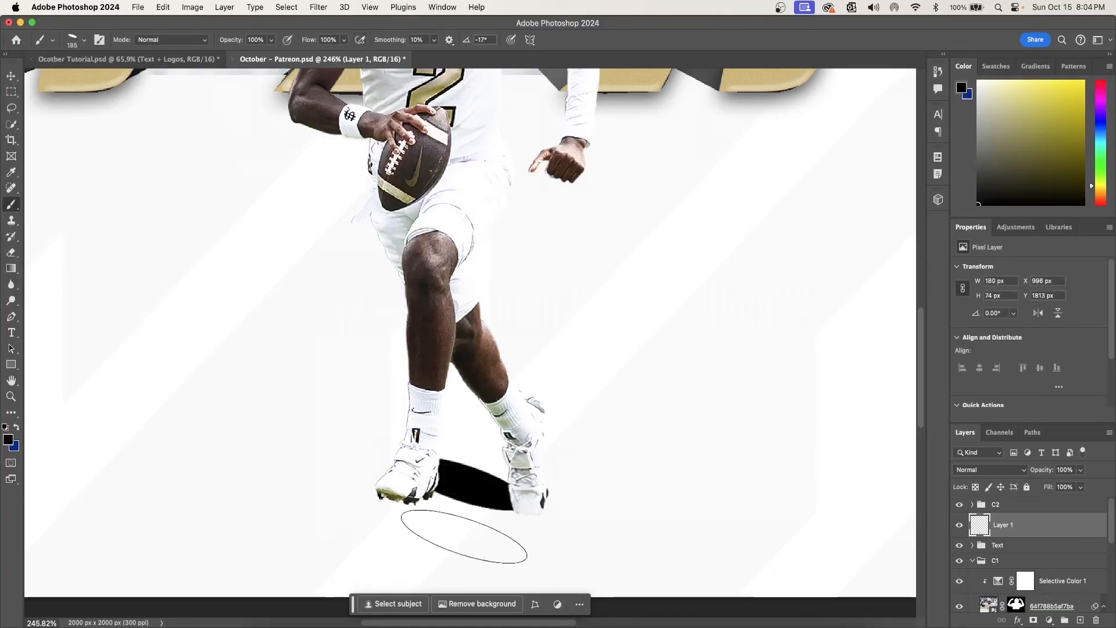
- Soften the painted shadow ellipse with a Gaussian Blur of 19 px radius
left_click(318, 7)
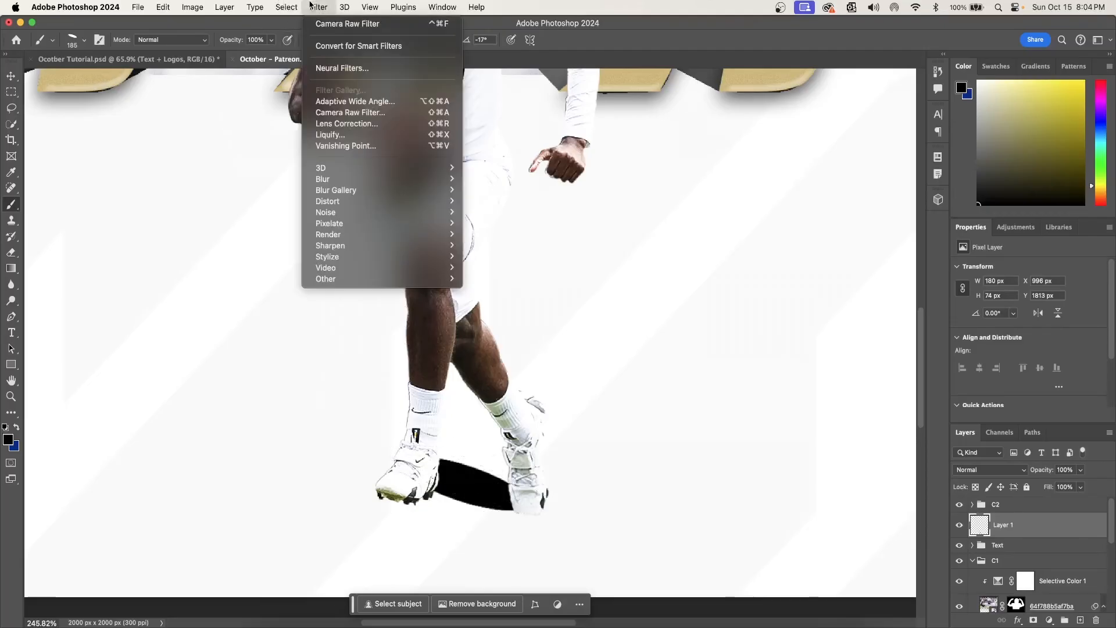
mouse_move(323, 178)
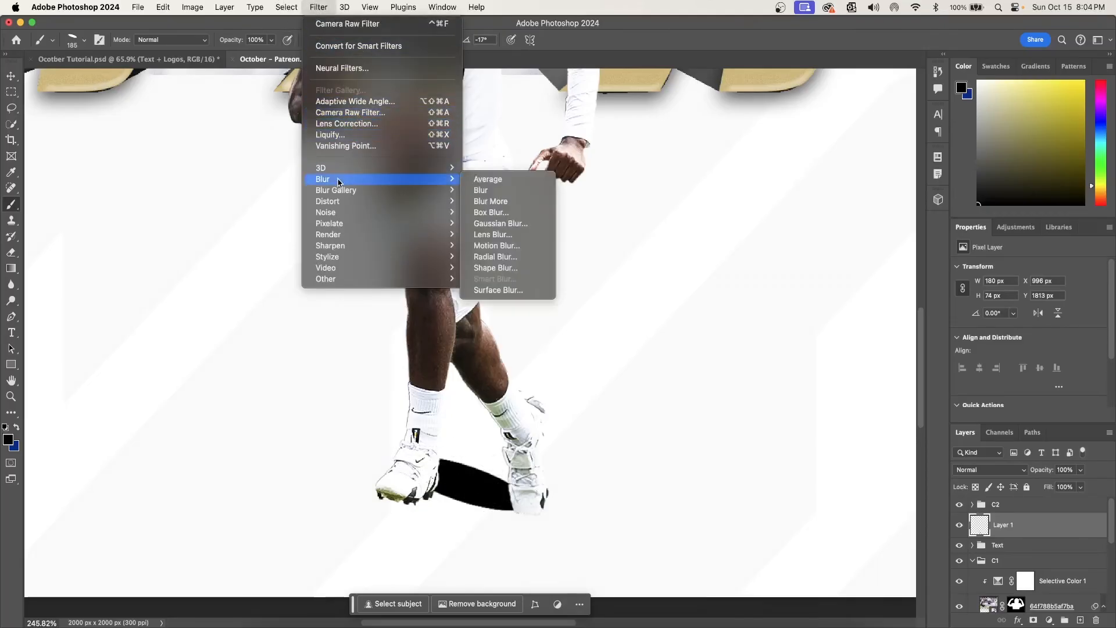
left_click(514, 233)
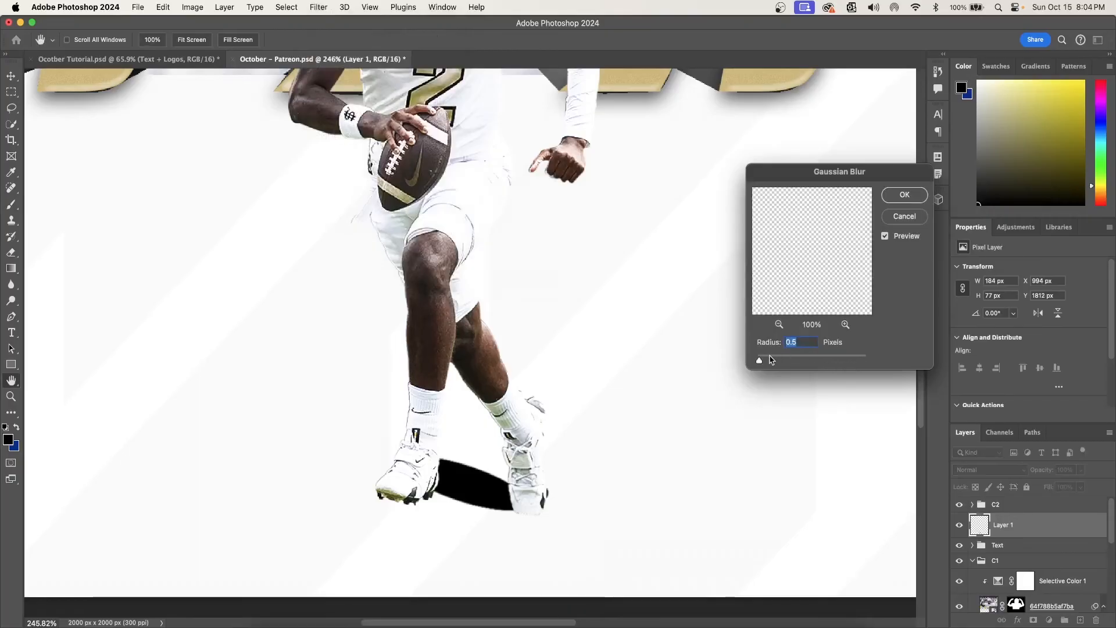
left_click_drag(767, 362, 805, 365)
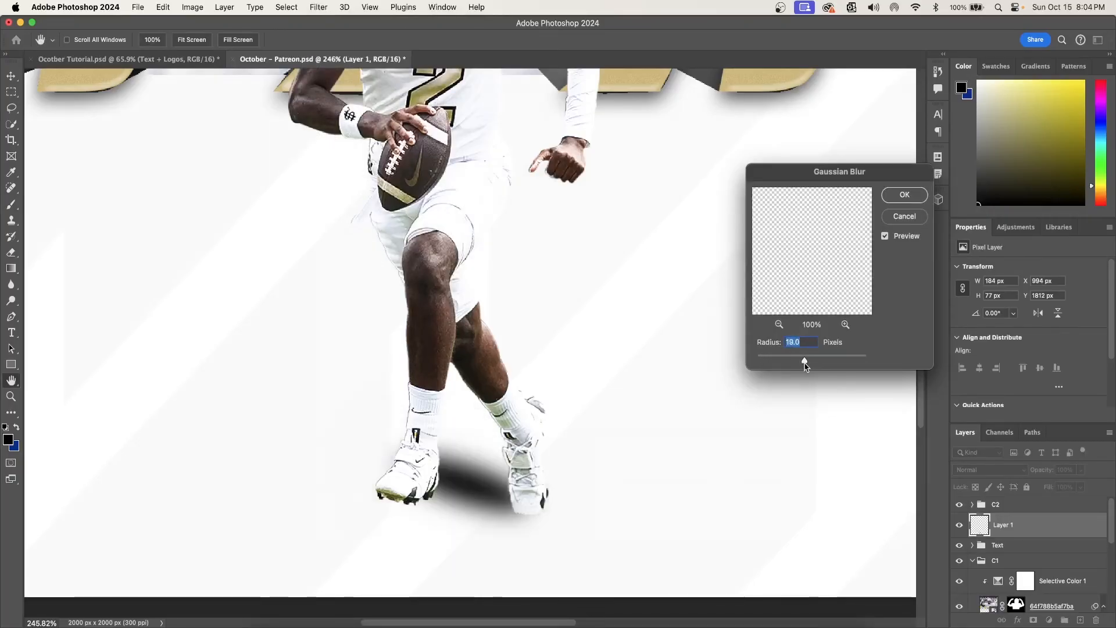
key("Return")
- Enlarge the blurred shadow to about 426 × 283 px around the feet and lower its layer opacity to 23%
key("super+t")
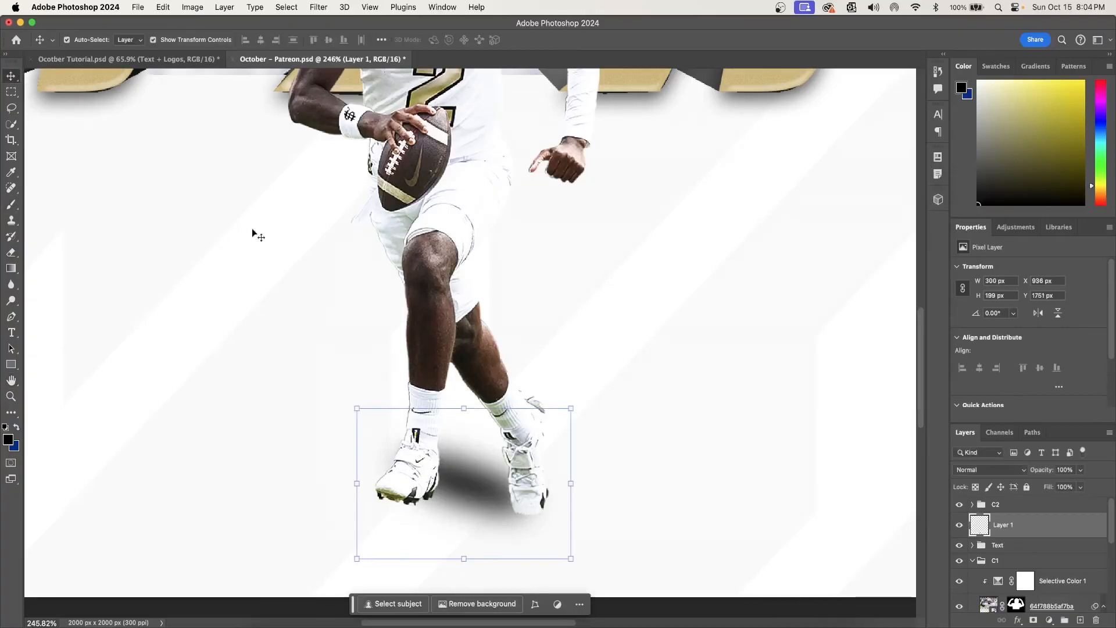
left_click_drag(366, 406, 234, 393)
left_click(590, 40)
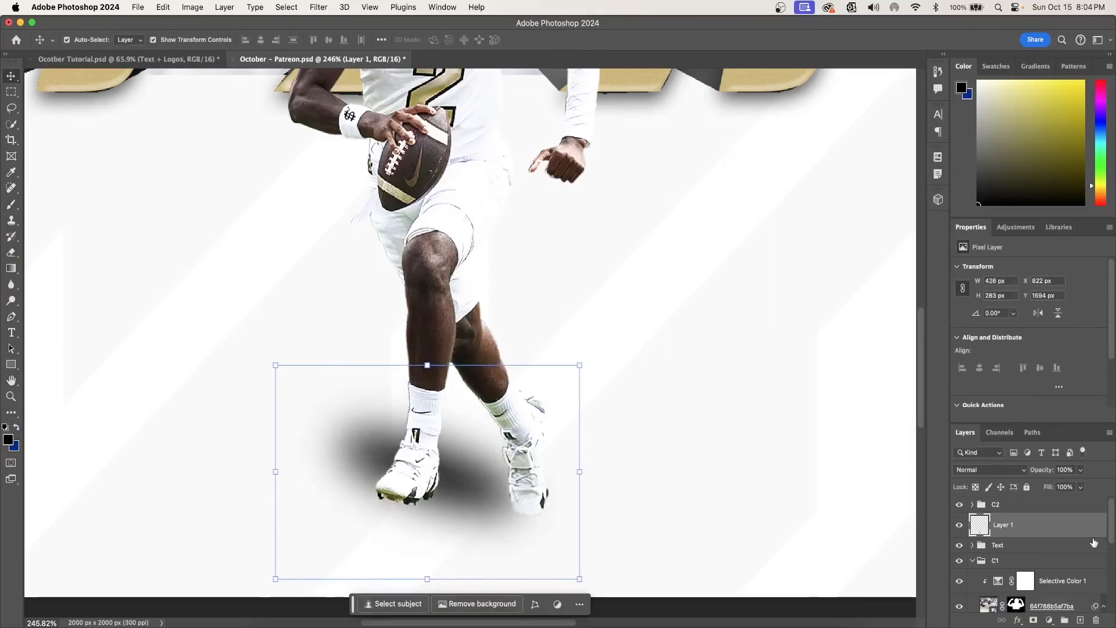
left_click(1080, 470)
left_click_drag(1083, 483, 1041, 486)
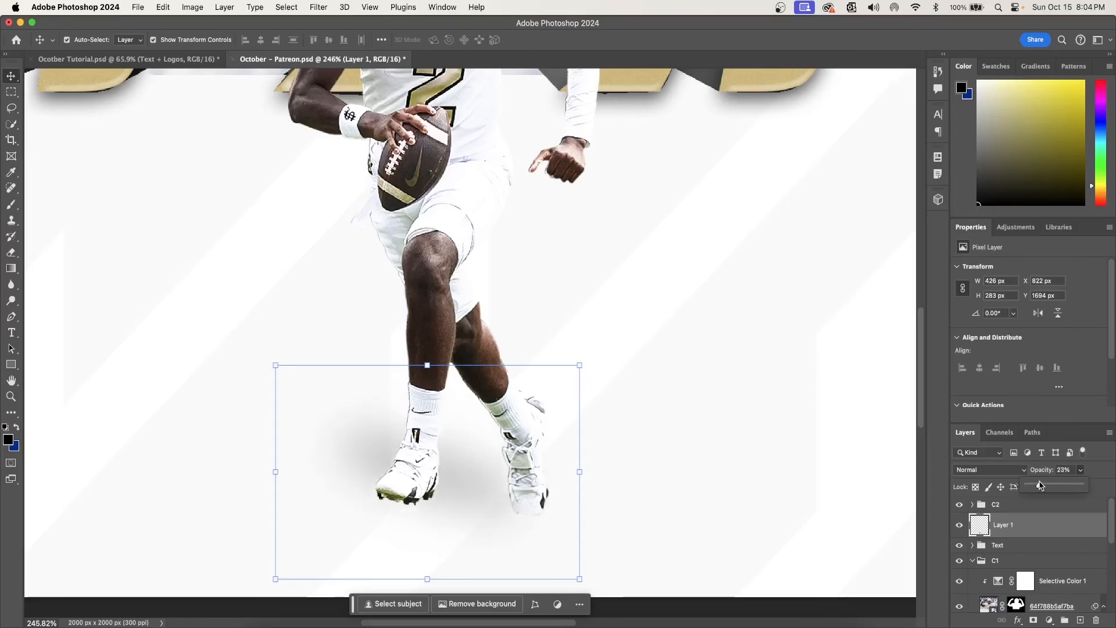
- On a second new layer, paint contact shadows under both shoes with an 82 px elliptical brush and set the layer opacity to 3%
left_click(1033, 532)
left_click(1080, 620)
key("b")
left_click(84, 40)
left_click(528, 512)
key("super+z")
left_click(525, 513)
left_click(1080, 469)
left_click_drag(1081, 486, 1029, 486)
left_click(420, 512)
left_click(408, 513)
- Blur the contact shadows under the shoes with a Gaussian Blur of 4.1 px radius
left_click(319, 8)
left_click(340, 23)
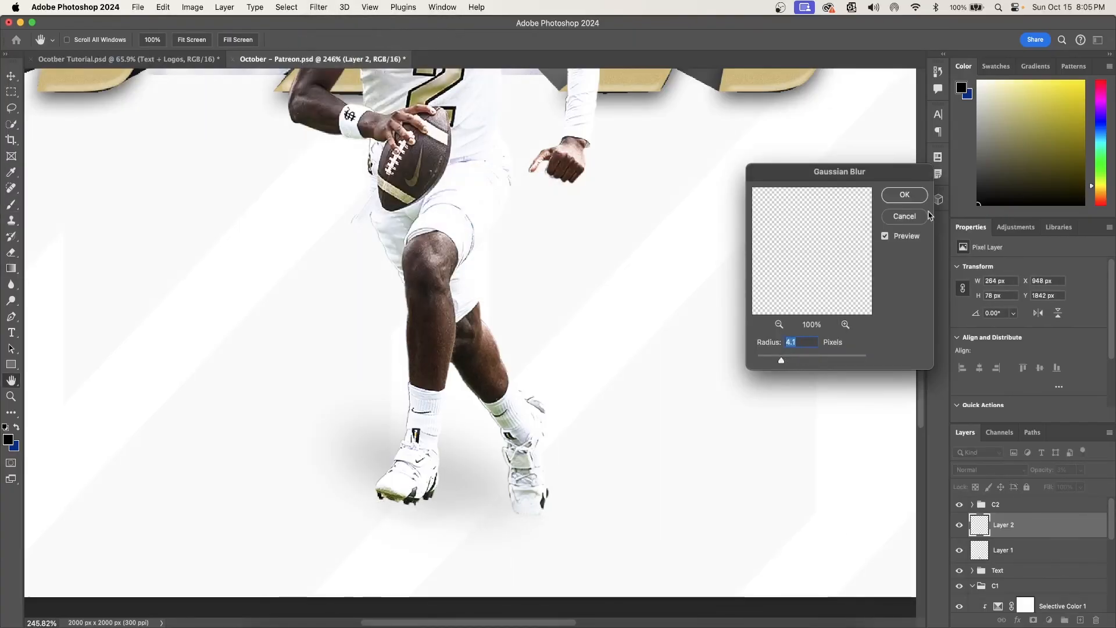
key("Return")
- Reduce the opacity of the large foot shadow on Layer 1 to 14%
scroll(734, 331, "down", 5)
scroll(733, 331, "down", 5)
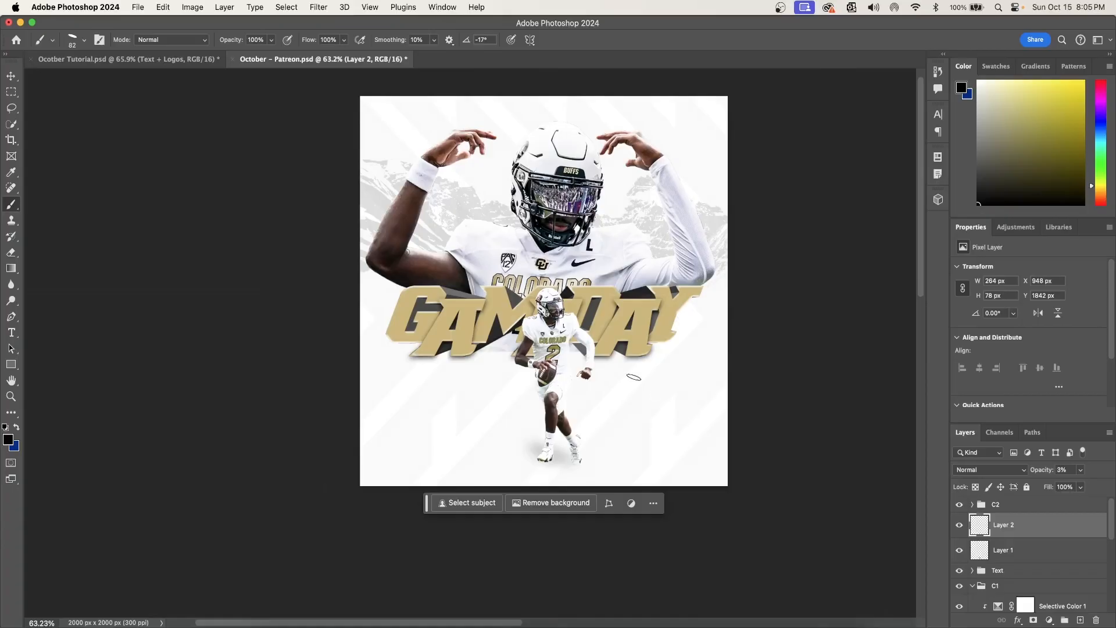
left_click(1023, 550)
left_click(1079, 469)
left_click_drag(1075, 486, 1065, 489)
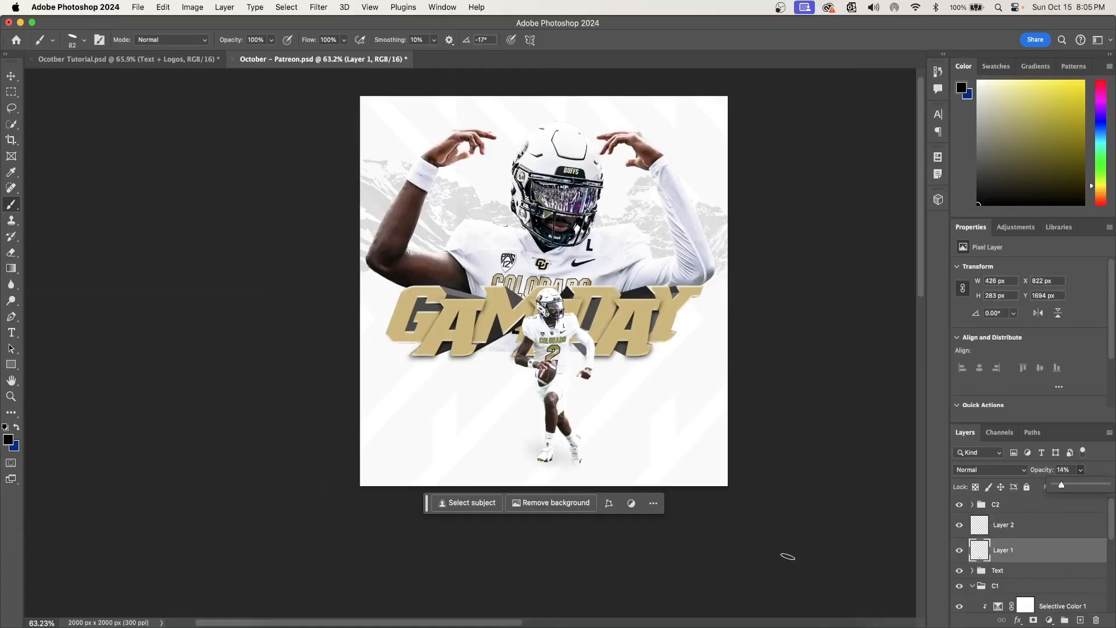
- Bring the Text + Logos group into the poster between the two shadow layers and move it down toward the space below GAMEDAY
scroll(797, 413, "up", 1)
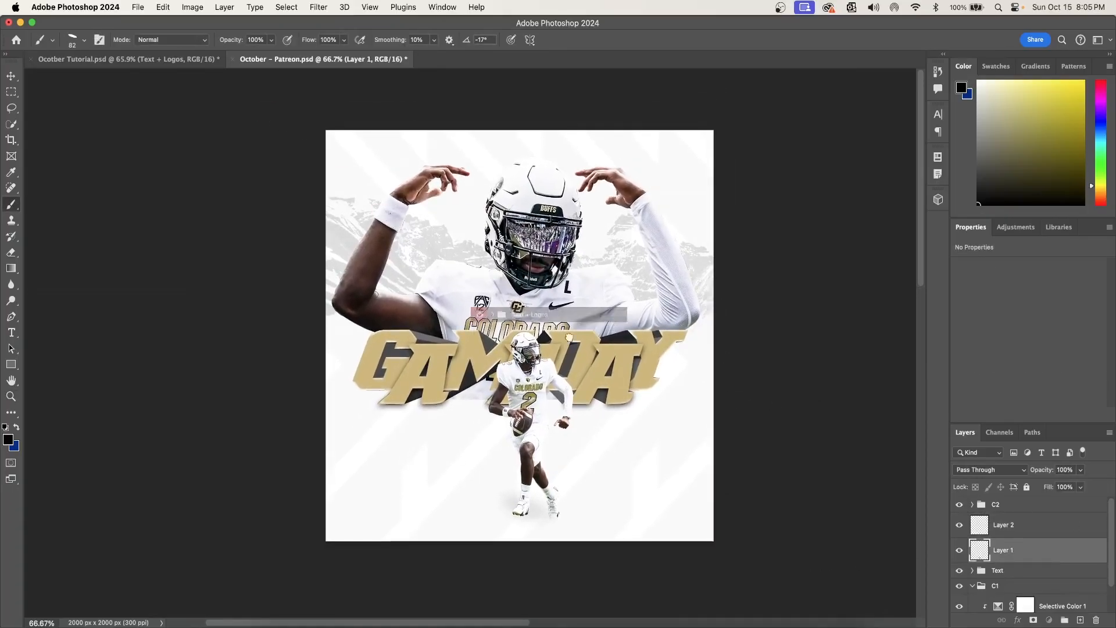
left_click_drag(480, 314, 439, 420)
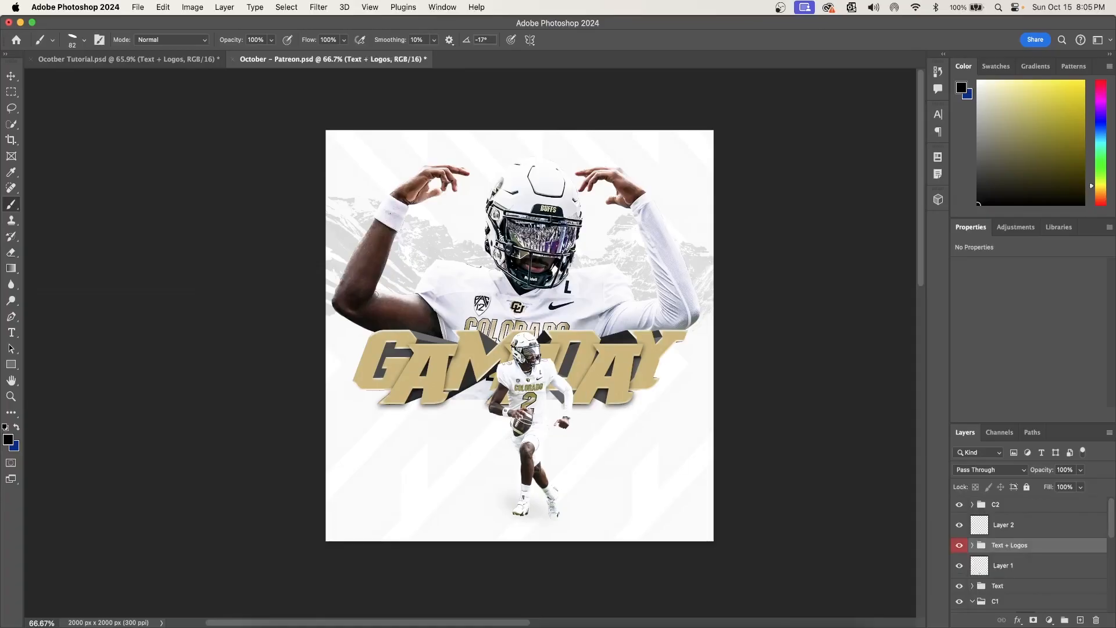
left_click(18, 78)
left_click_drag(686, 362, 641, 442)
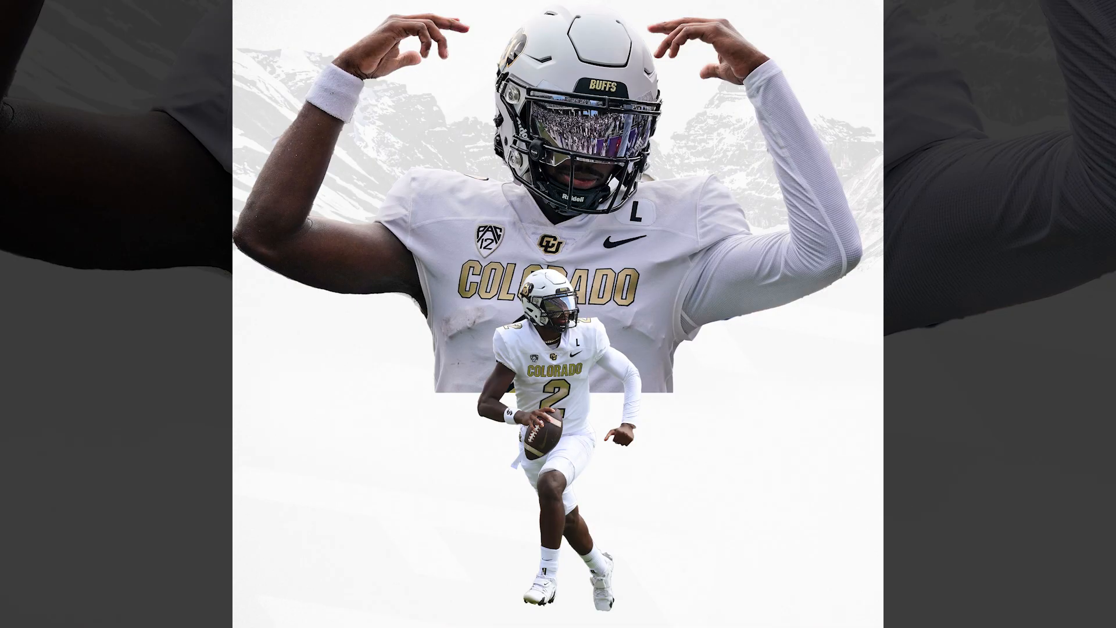